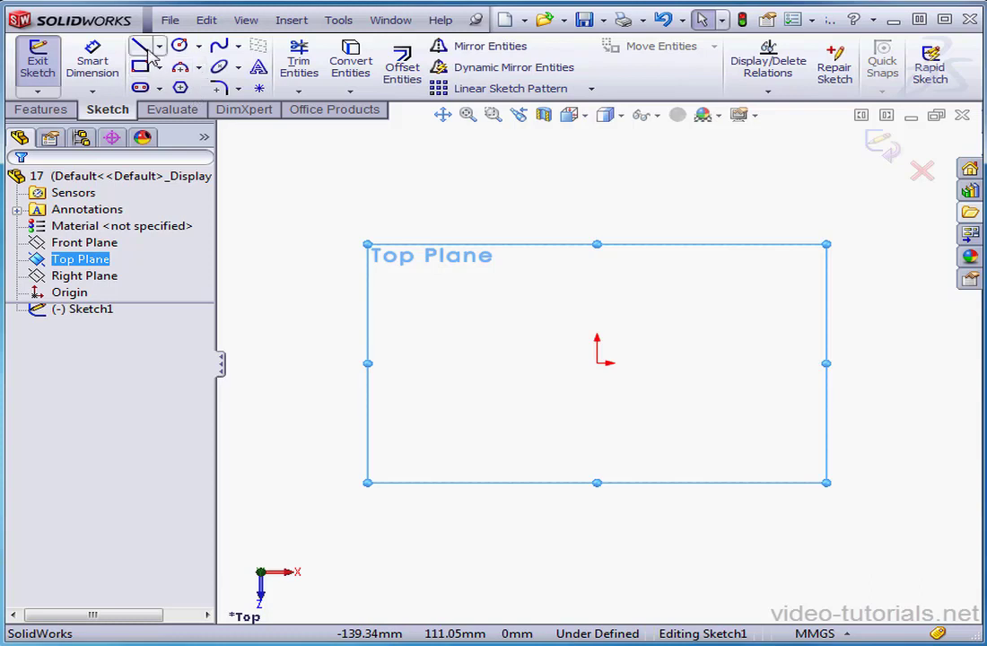
Step: Sketch an open U-shaped profile around the origin from two vertical lines and a horizontal base about 53 mm long
left_click(141, 48)
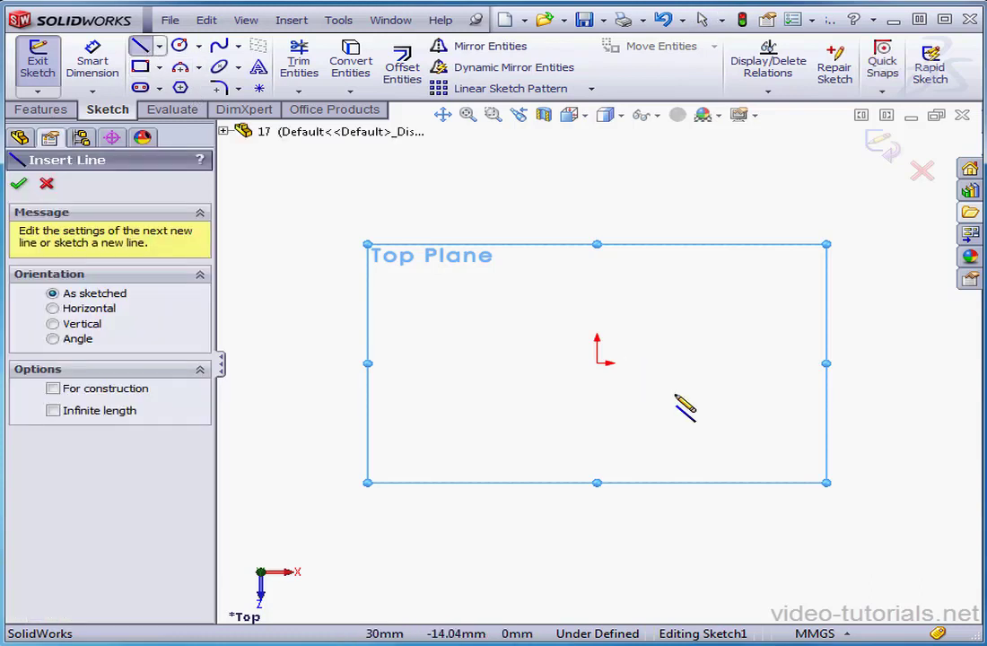
left_click(516, 340)
left_click(516, 437)
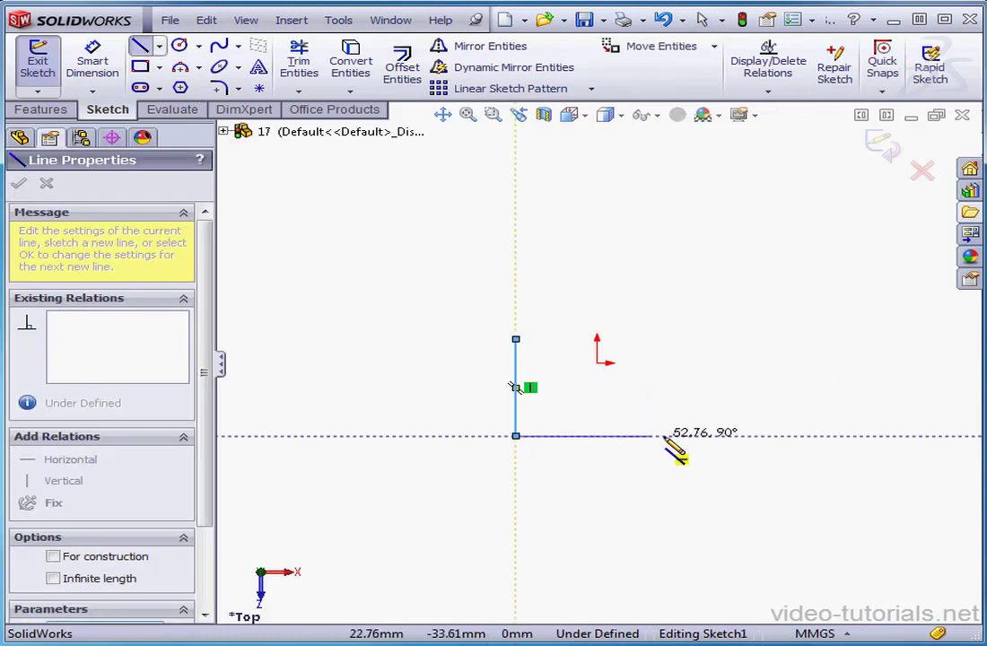
left_click(668, 437)
left_click(669, 307)
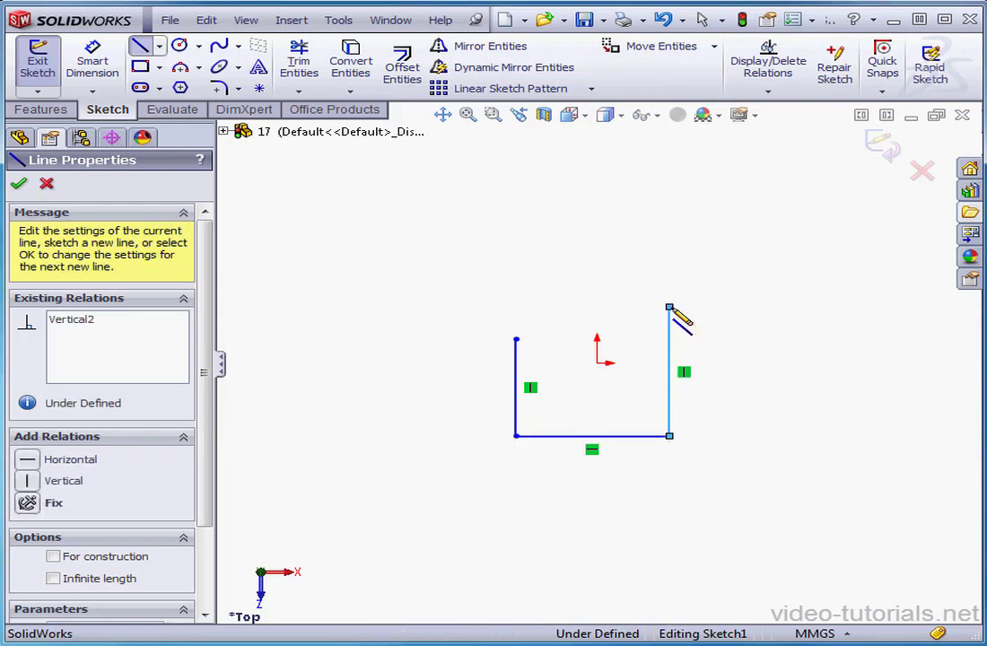
right_click(598, 266)
left_click(658, 34)
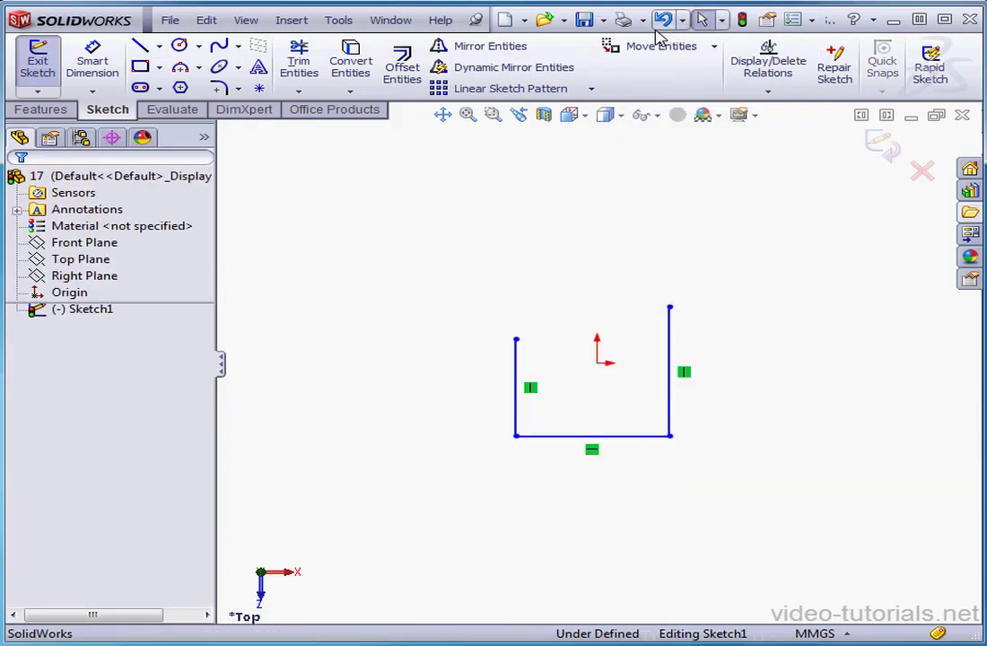
Step: Close the top of the U-shaped profile with a 3 Point Arc joining the upper ends of its vertical lines
left_click(199, 73)
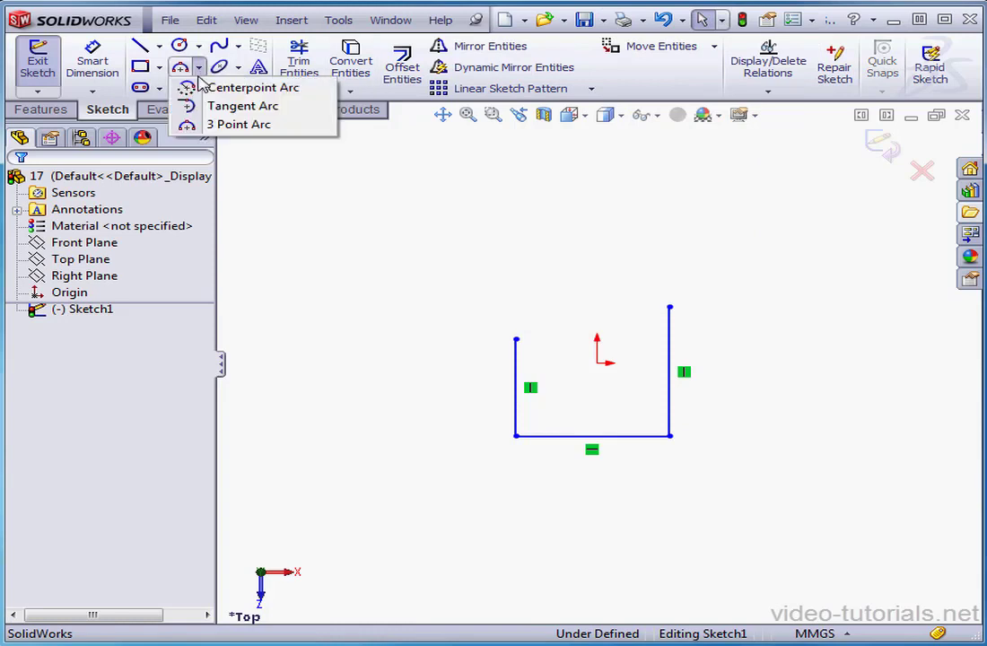
left_click(190, 124)
left_click(516, 339)
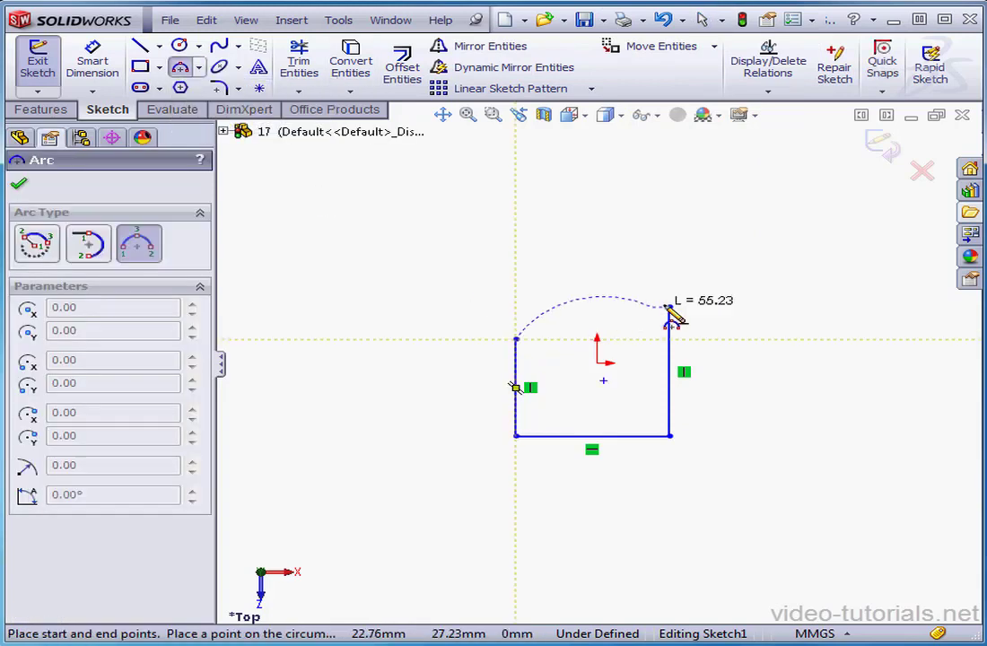
left_click(669, 307)
left_click(615, 283)
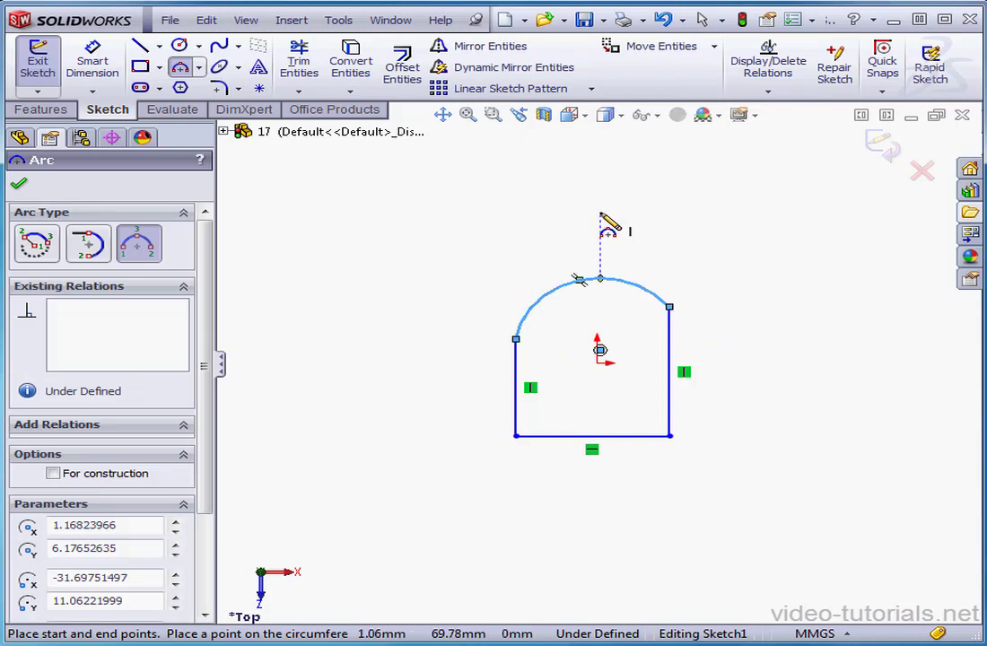
Step: Draw a corner rectangle of about 99 by 134 mm around the profile and make it construction geometry
left_click(139, 67)
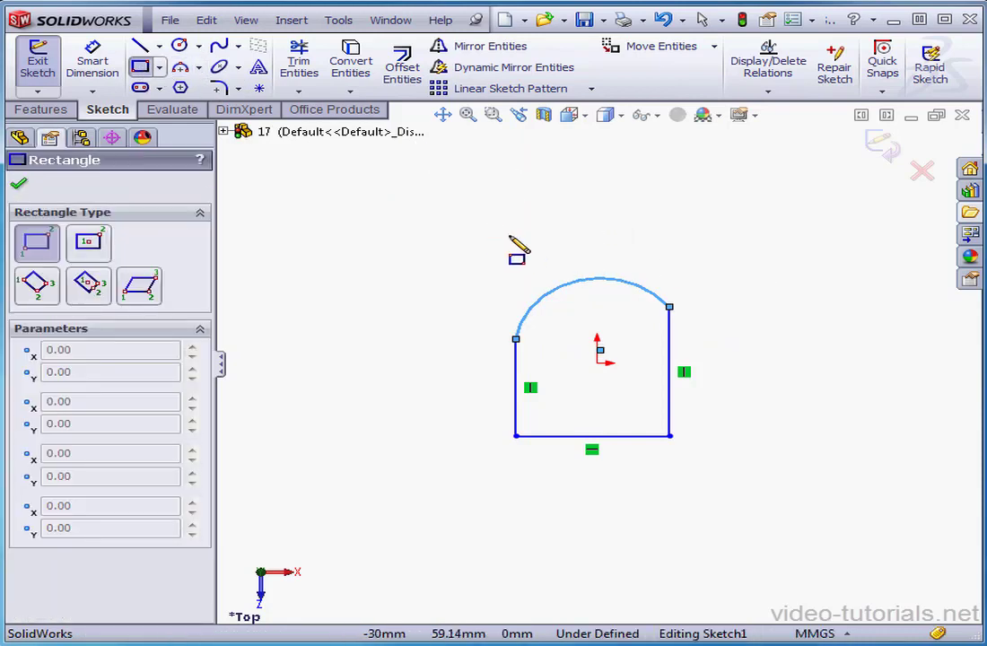
left_click(441, 243)
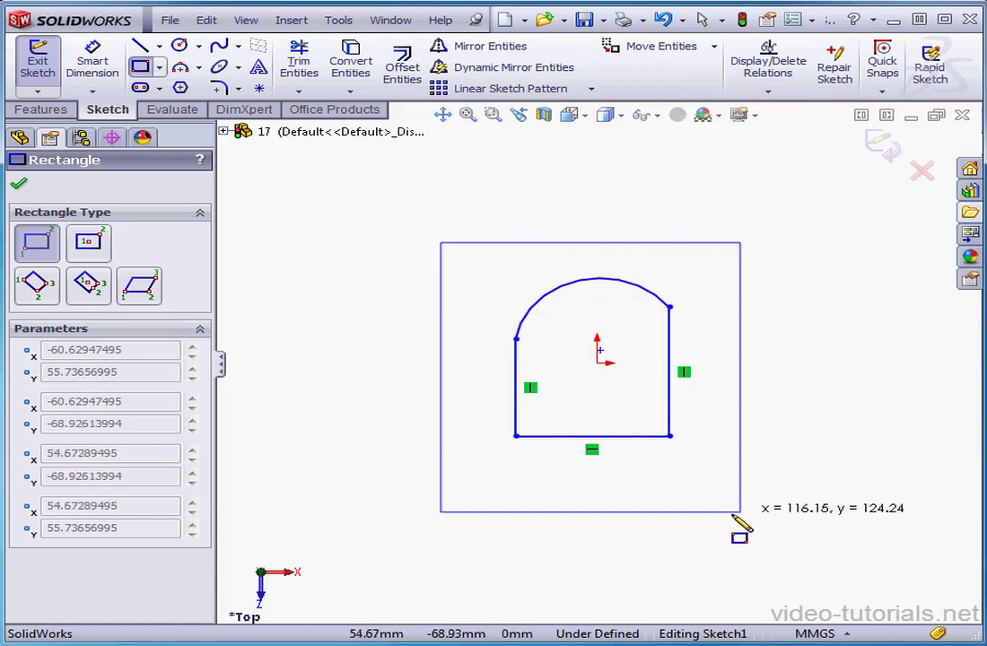
left_click(696, 534)
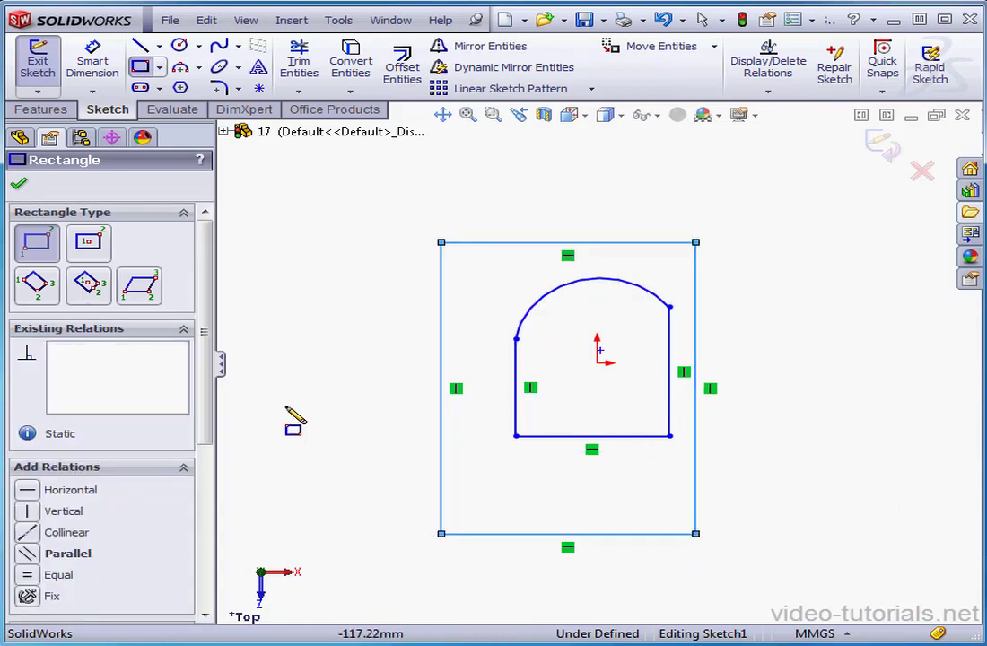
left_click_drag(205, 418, 201, 588)
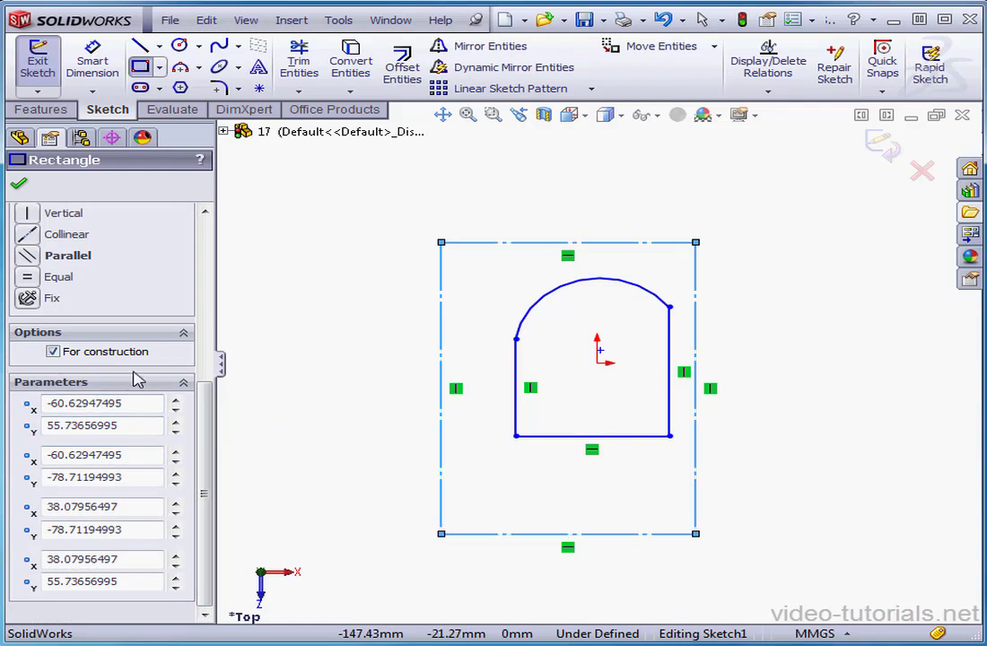
left_click(20, 185)
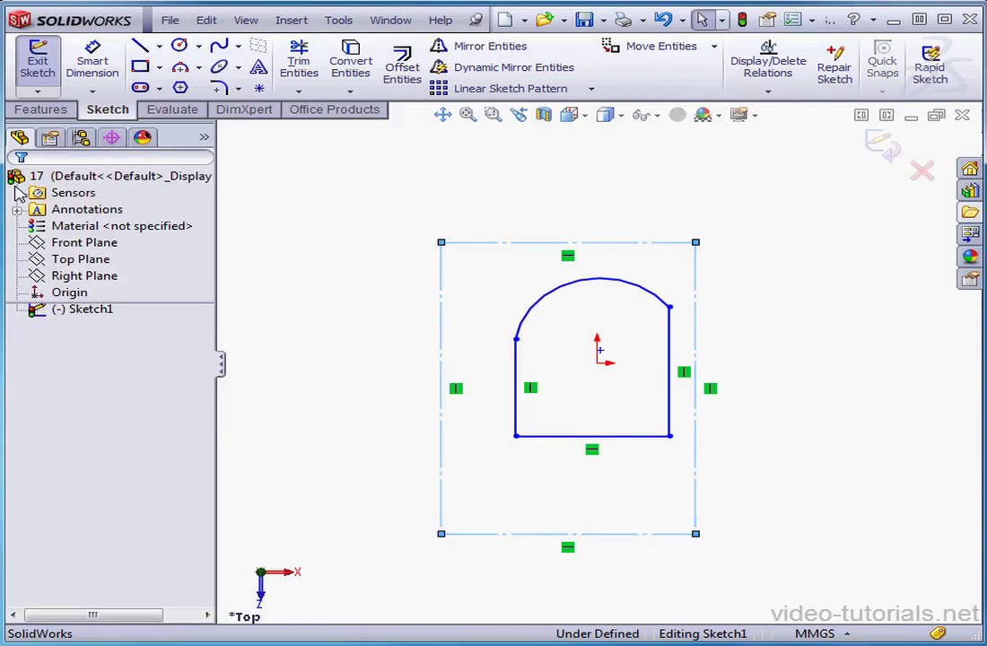
Step: Draw a diagonal centerline between the construction rectangle's upper-right and lower-left corners
left_click(159, 46)
left_click(198, 84)
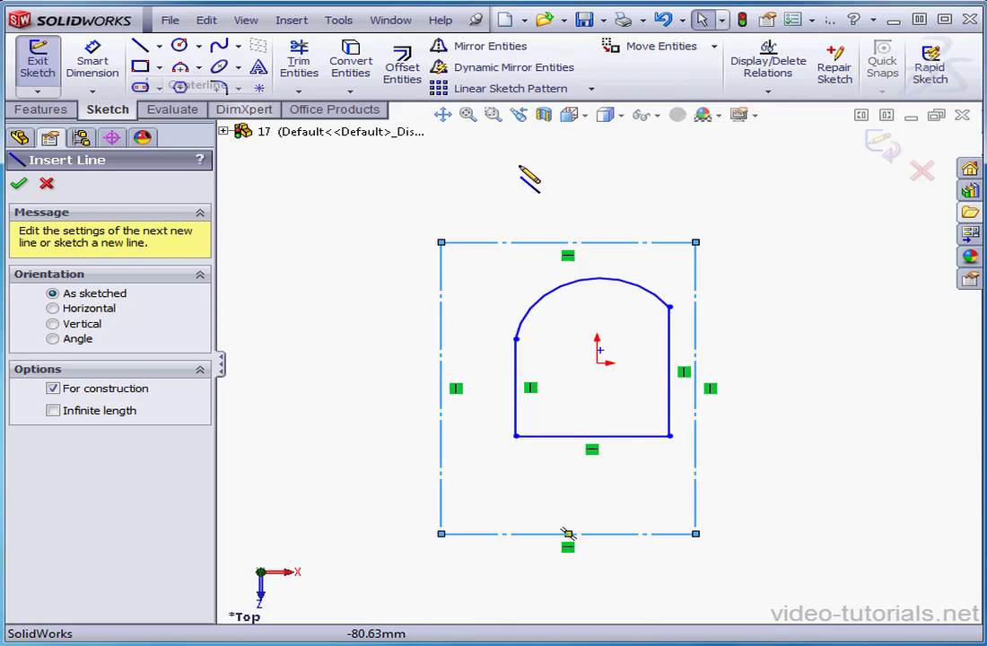
left_click(696, 242)
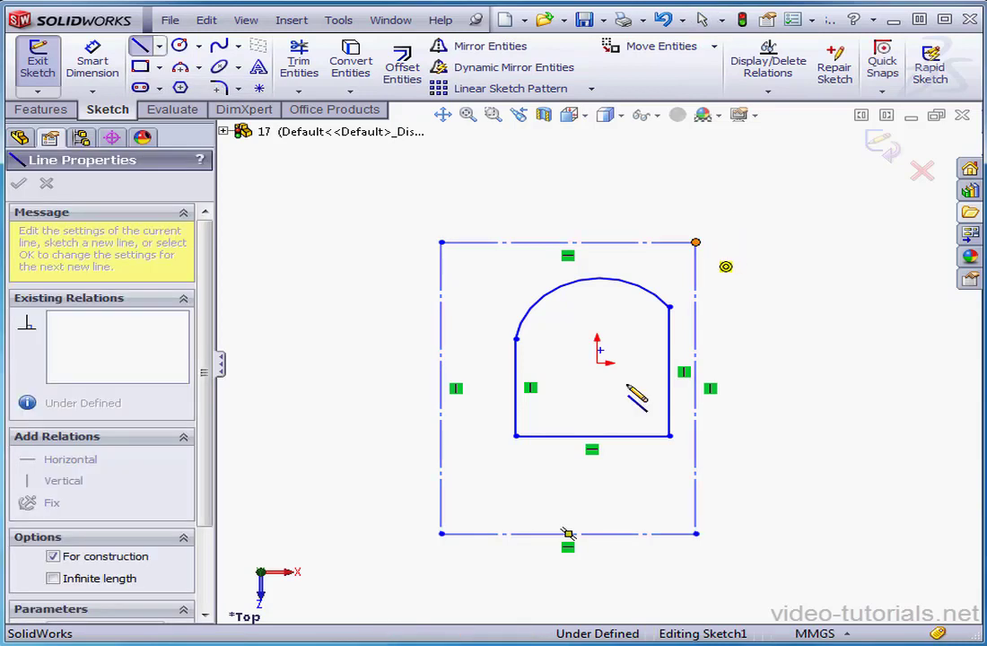
left_click(441, 534)
right_click(523, 519)
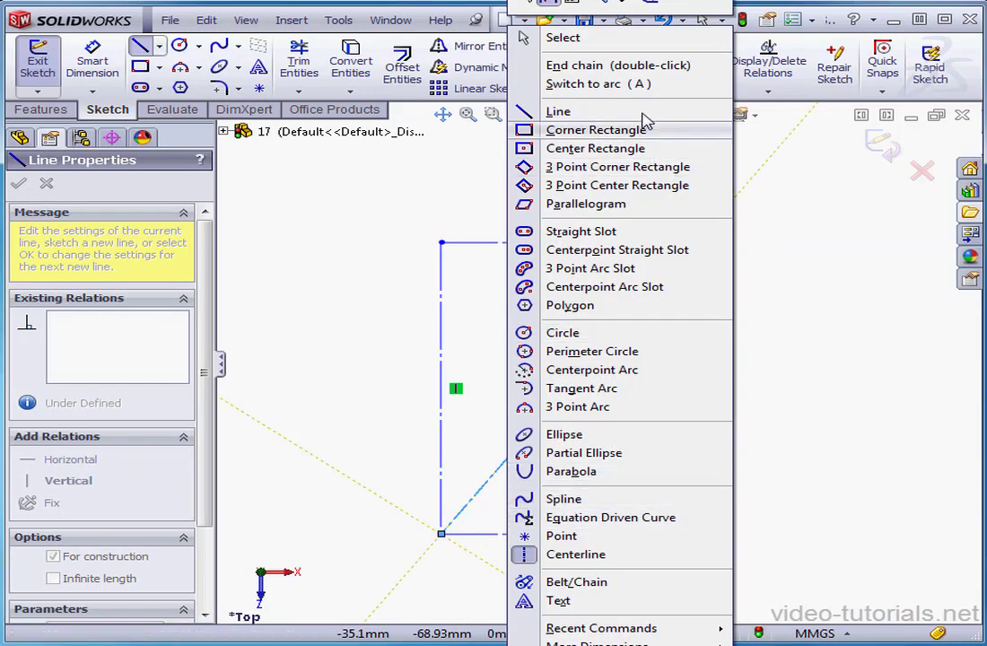
left_click(660, 37)
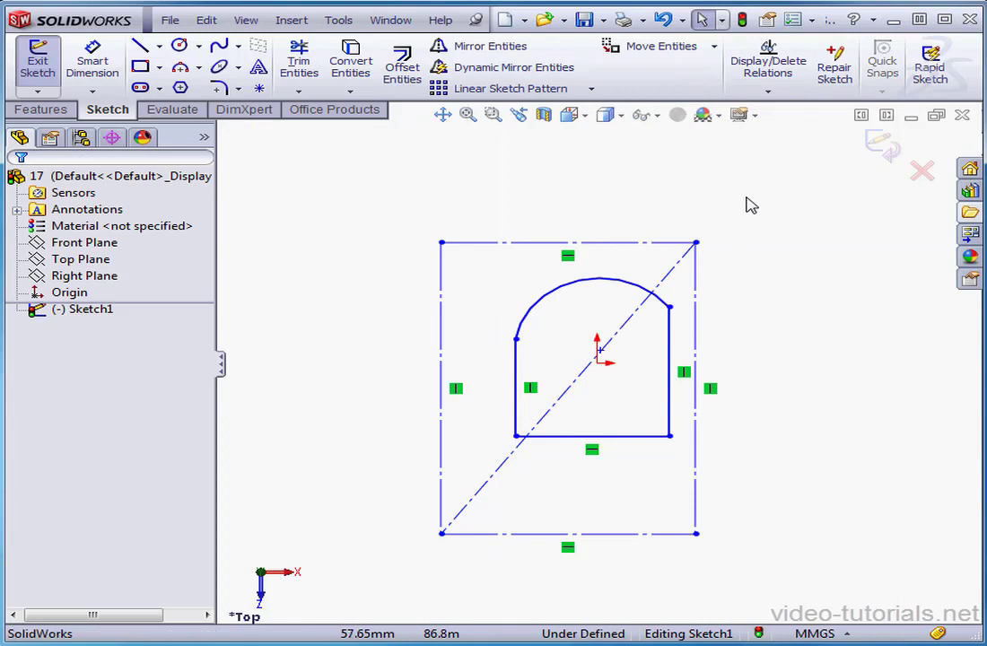
Step: Center the construction rectangle with a Midpoint relation between its diagonal and the origin, and stretch it to about 140 by 168 mm
left_click(598, 363)
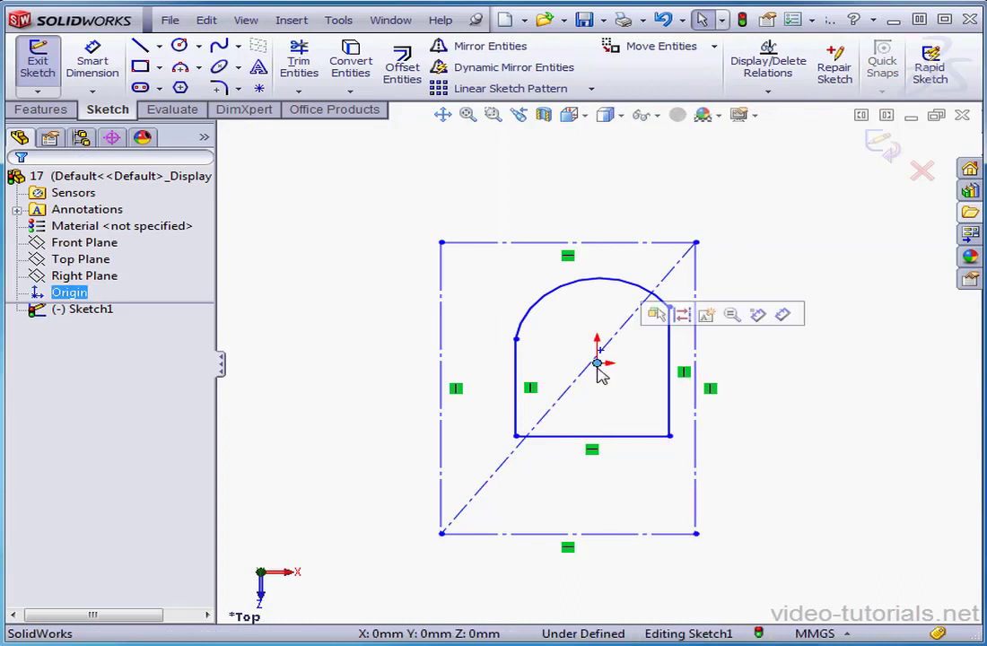
left_click(635, 326, "ctrl")
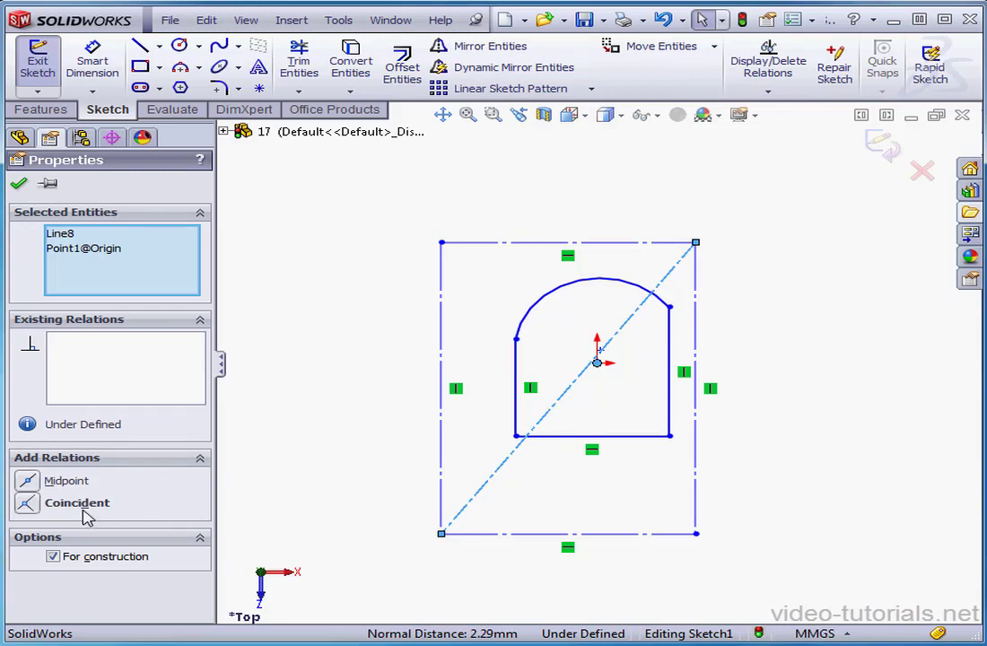
left_click(28, 482)
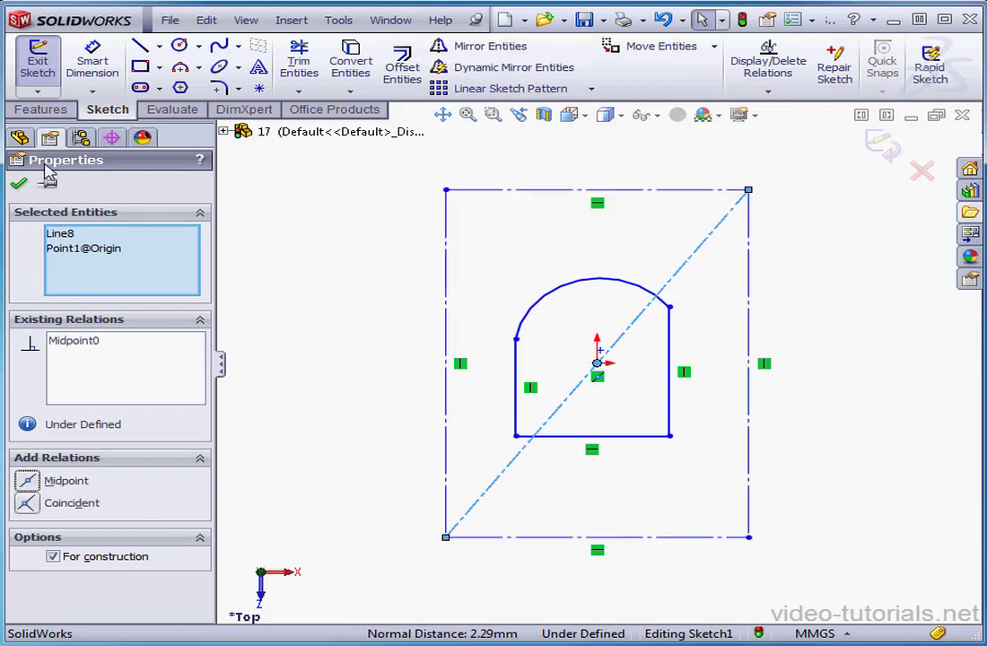
left_click(18, 180)
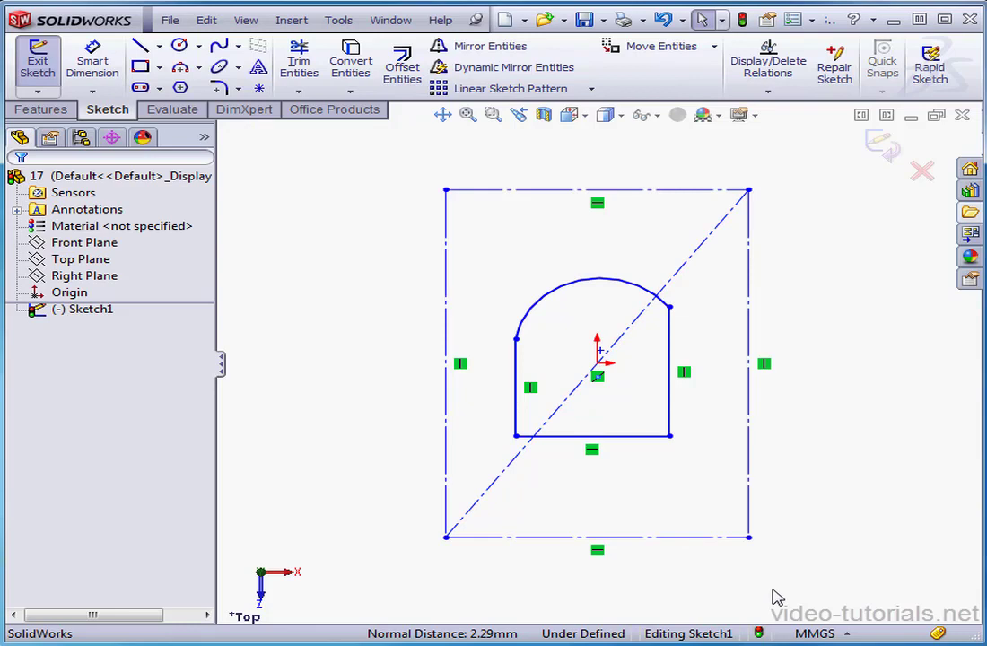
left_click_drag(750, 538, 778, 544)
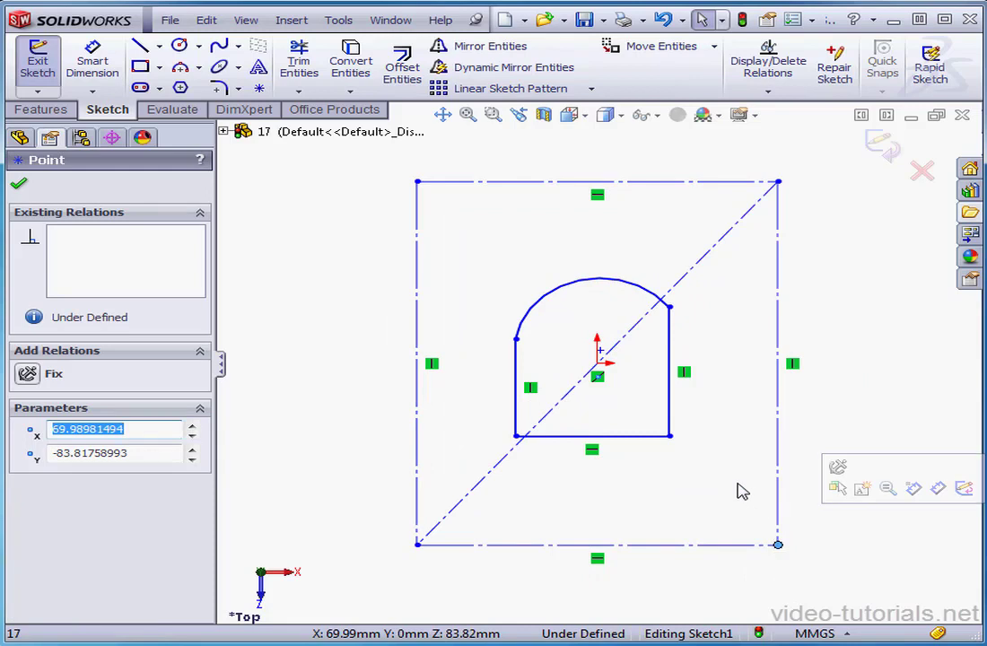
Step: Round only the two lower corners of the inner profile with 10 mm sketch fillets
left_click(218, 88)
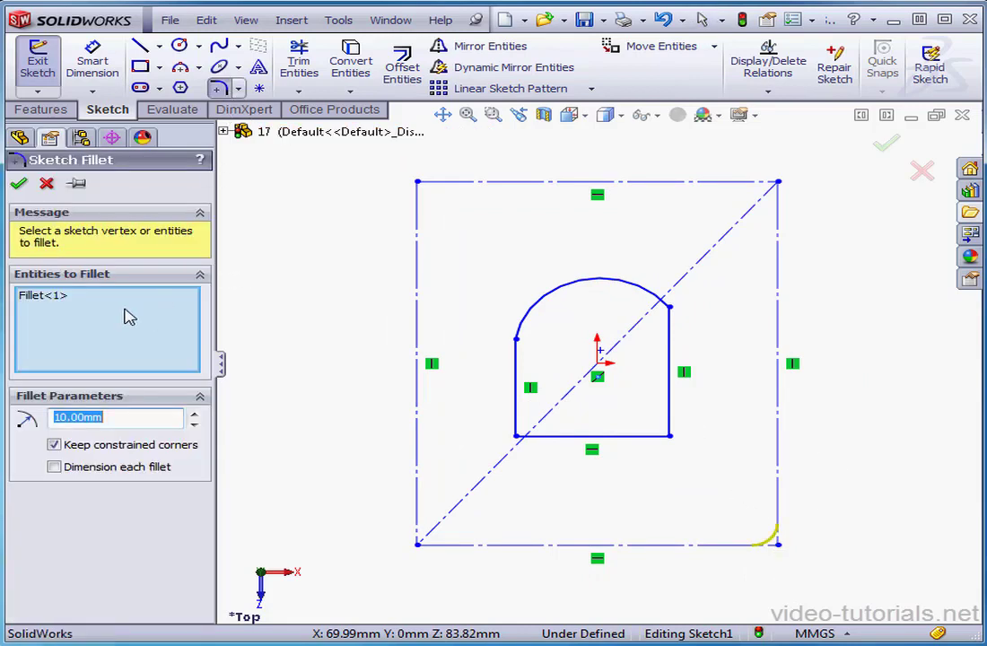
right_click(79, 313)
left_click(137, 323)
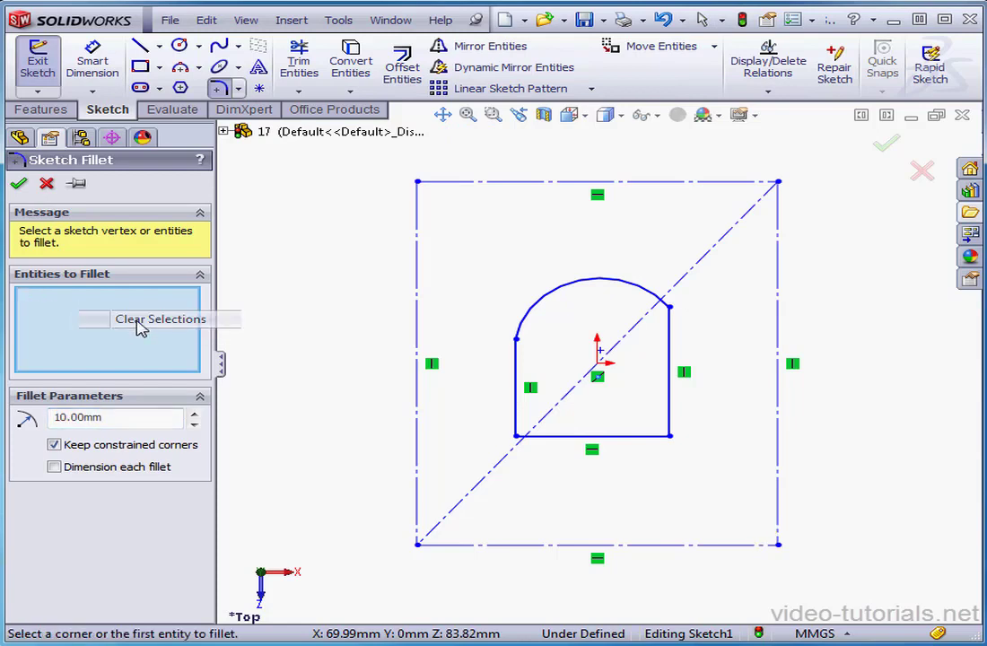
left_click(675, 442)
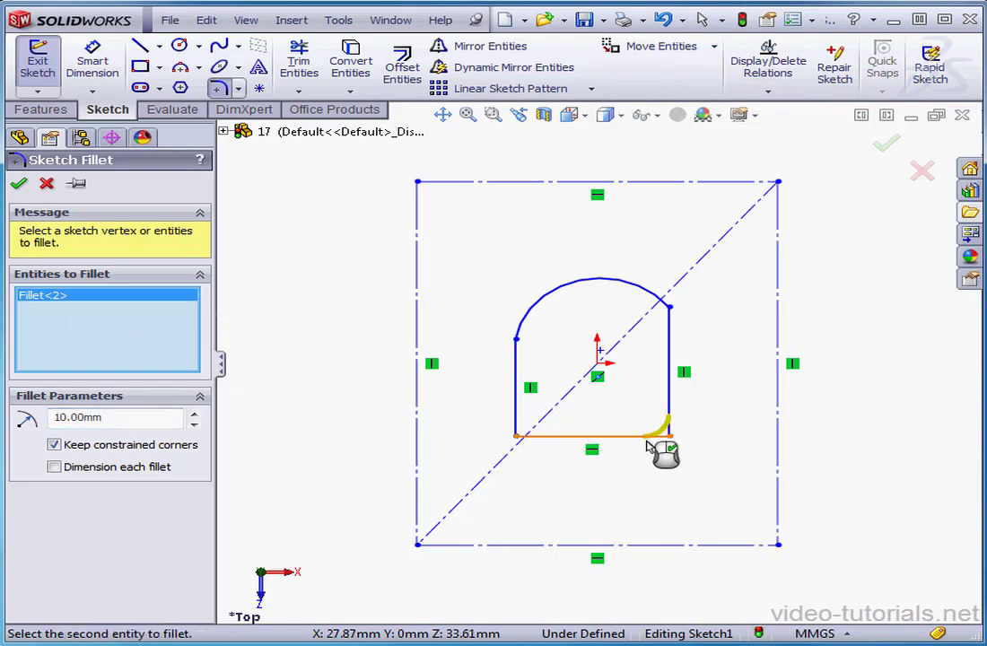
left_click(519, 440)
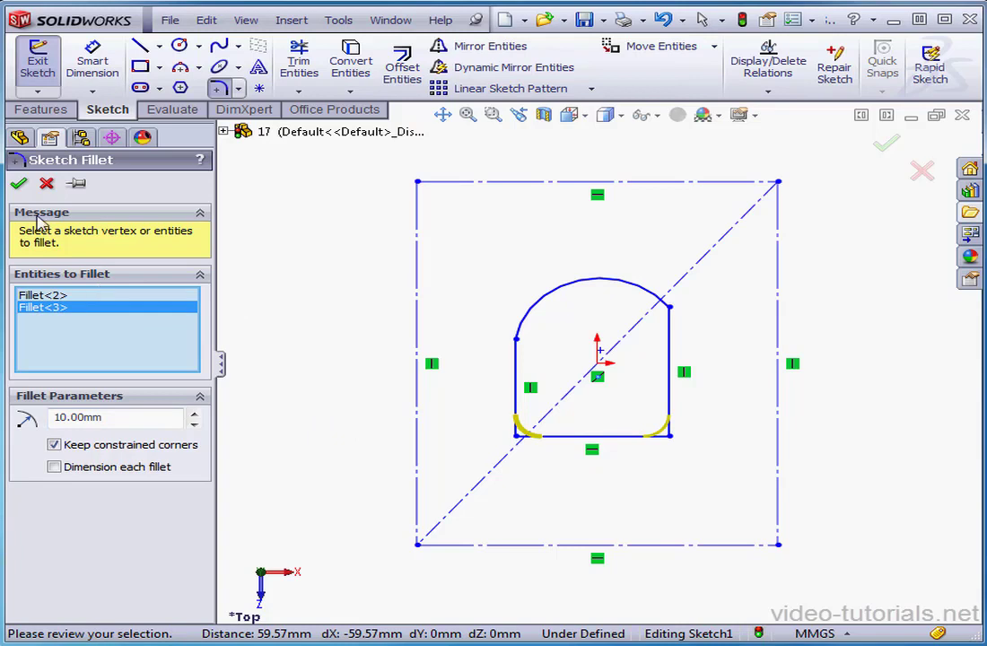
left_click(19, 185)
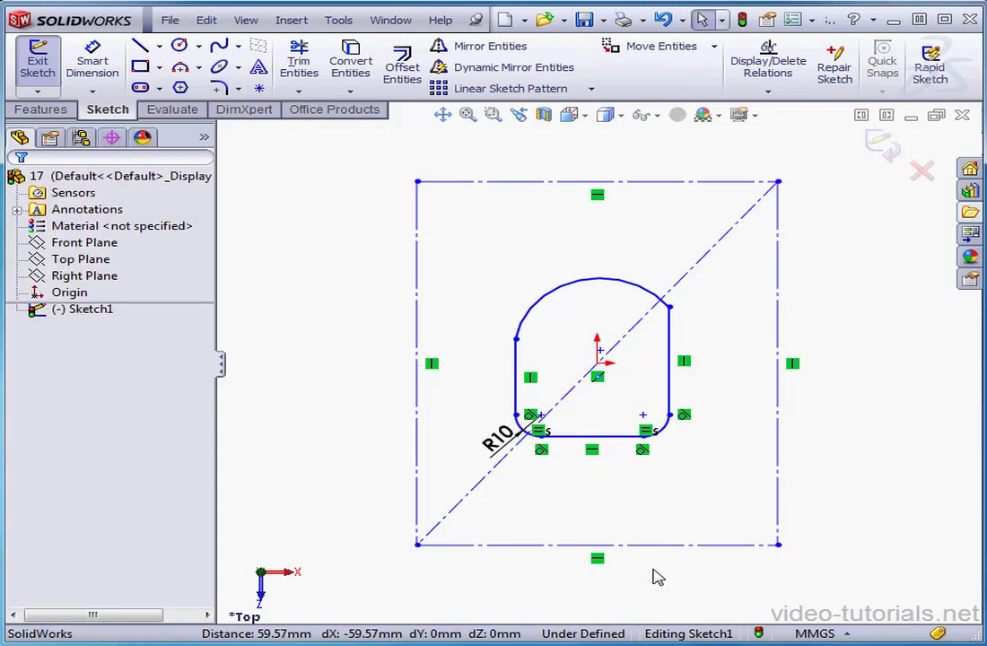
Step: Make the profile's base line collinear with the lower edge of the construction rectangle
left_click_drag(636, 575, 584, 425)
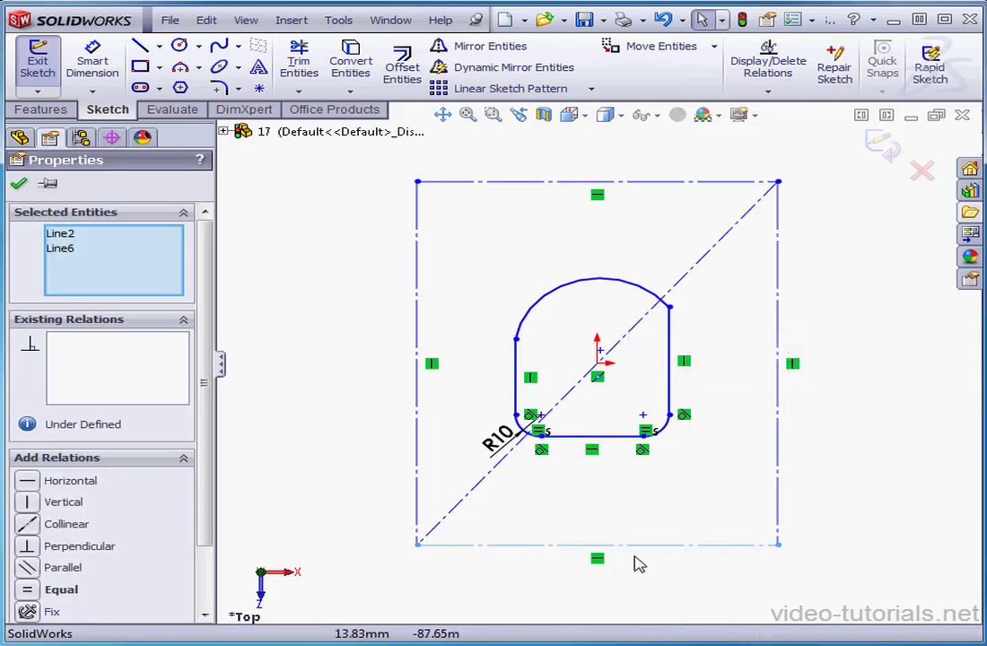
left_click(653, 583)
left_click_drag(628, 527, 567, 418)
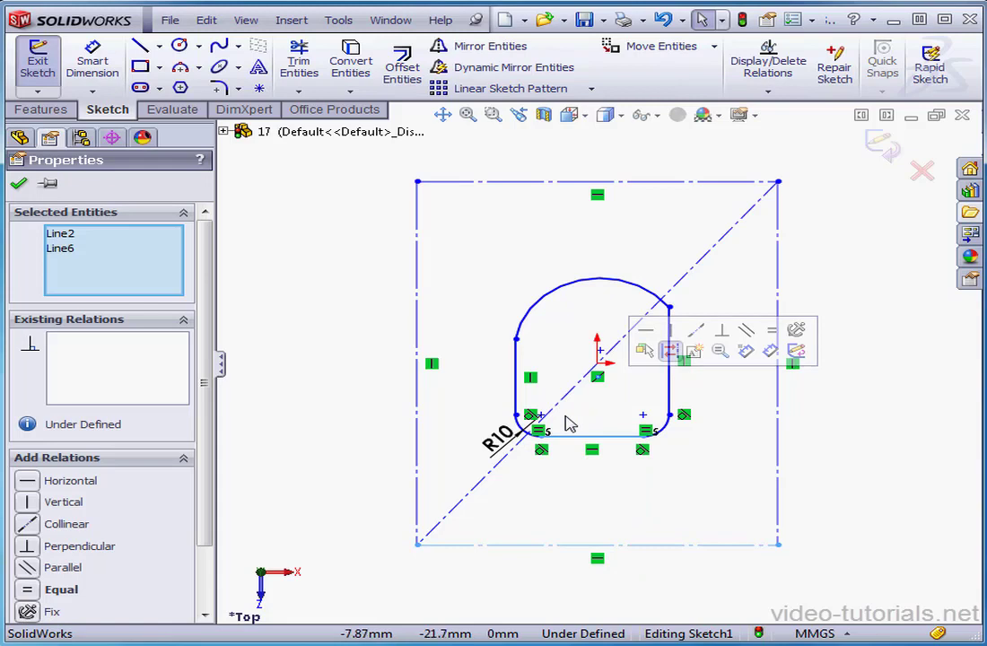
left_click(27, 525)
Step: Make the profile's right and left vertical lines collinear with the matching sides of the construction rectangle
left_click_drag(824, 452, 626, 493)
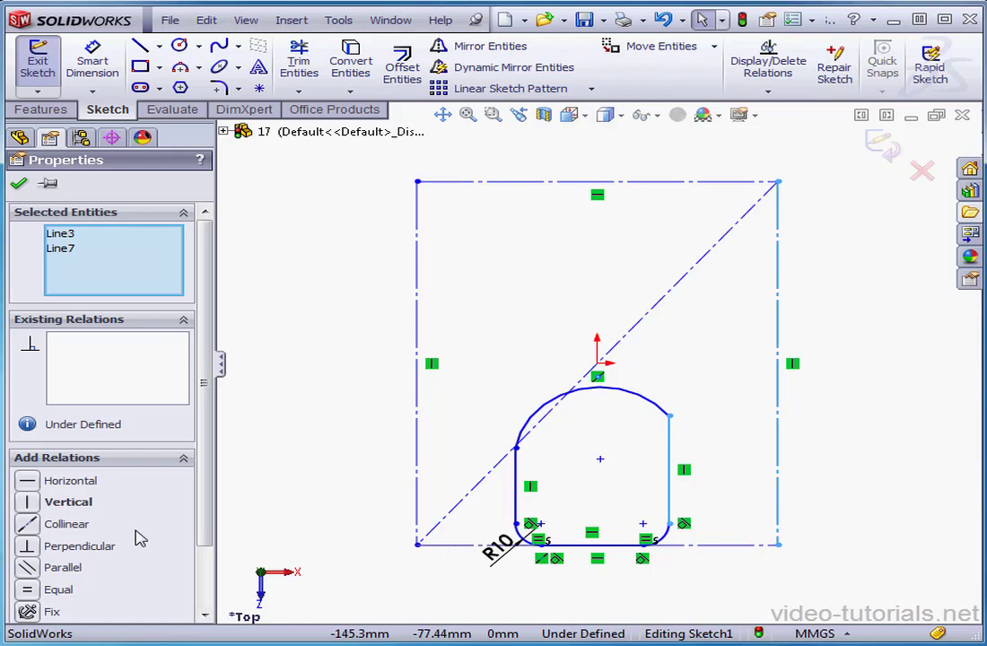
left_click(27, 524)
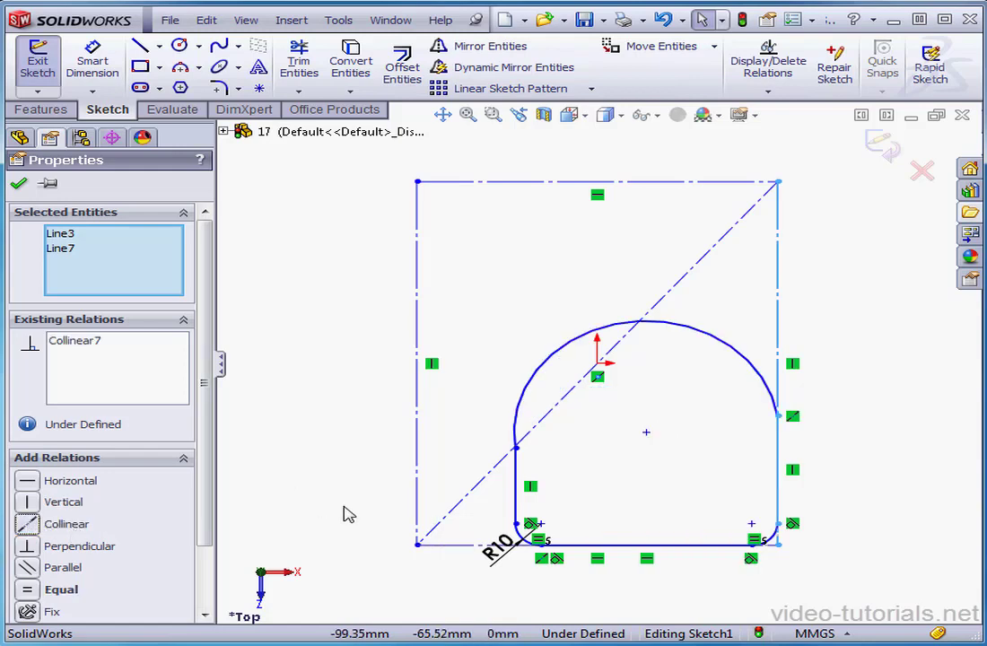
left_click(519, 492)
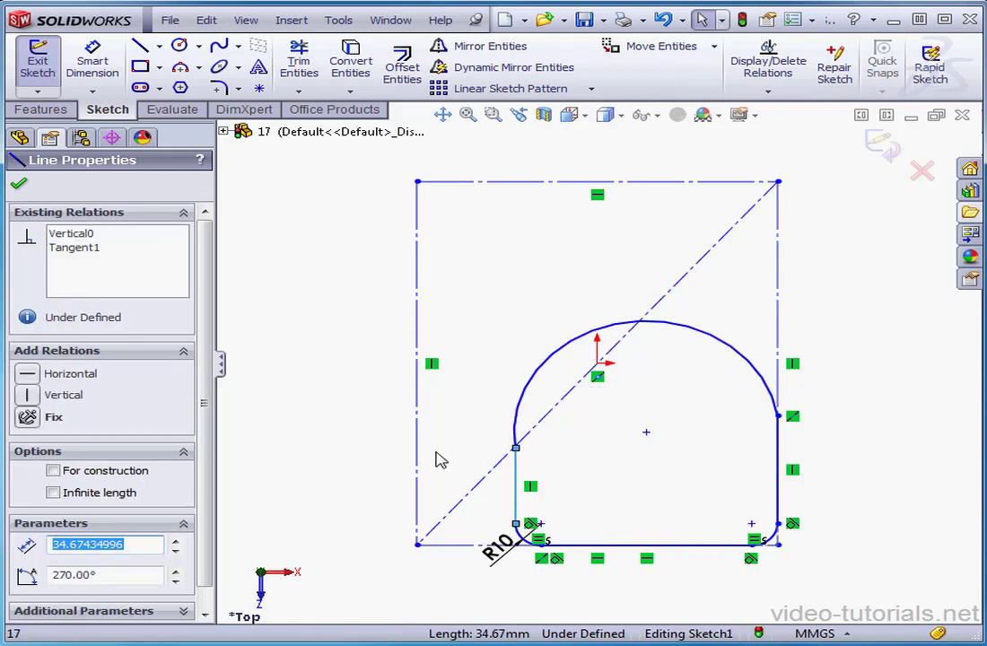
left_click(418, 469, "ctrl")
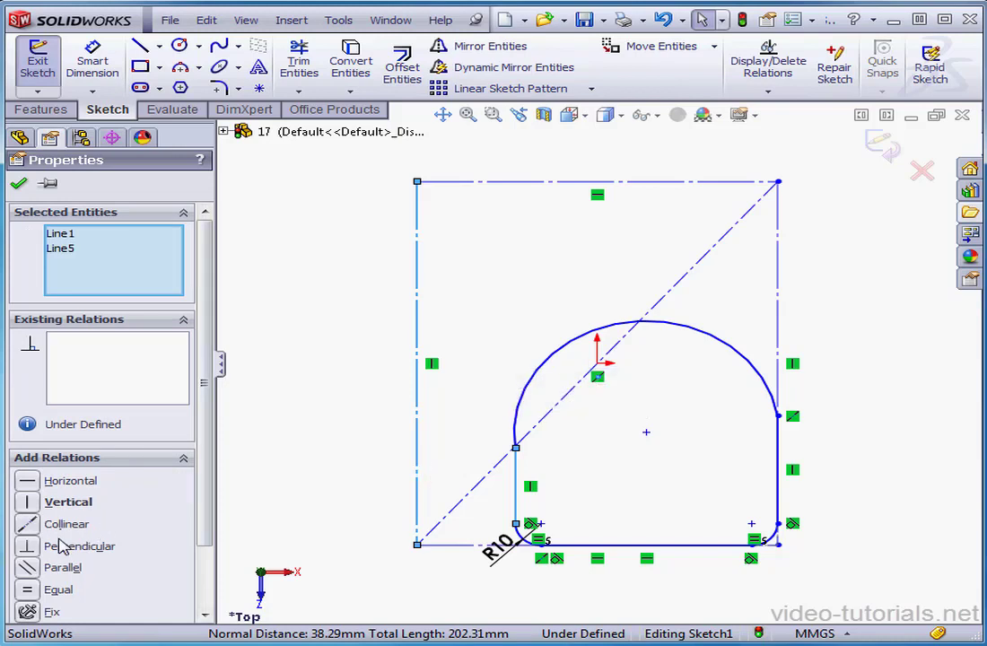
left_click(66, 524)
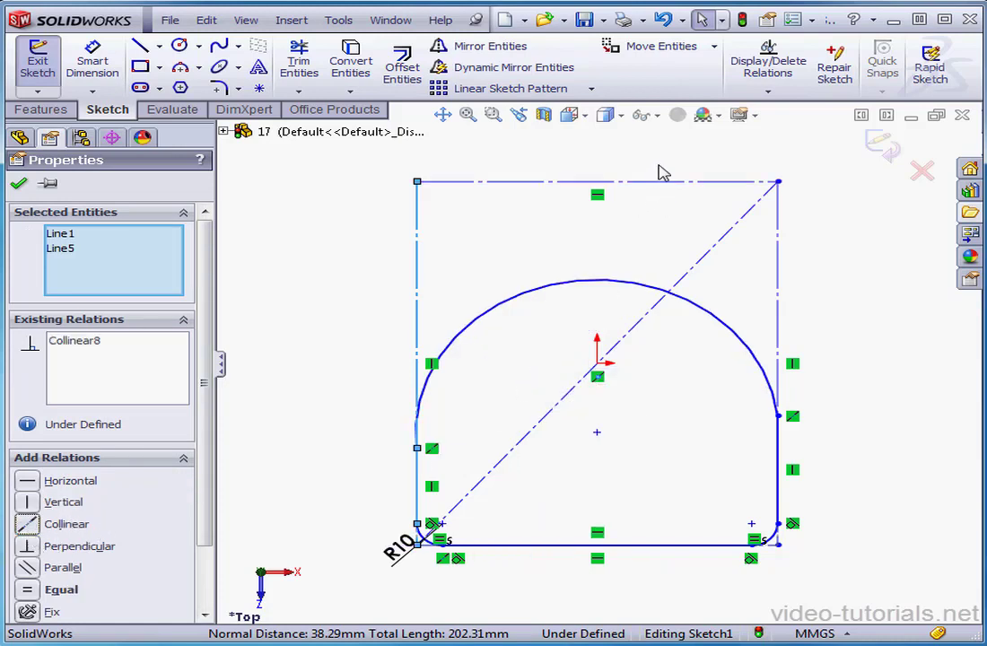
Step: Add a Tangent relation between the profile's arc and the upper edge of the construction rectangle
left_click_drag(669, 152, 542, 298)
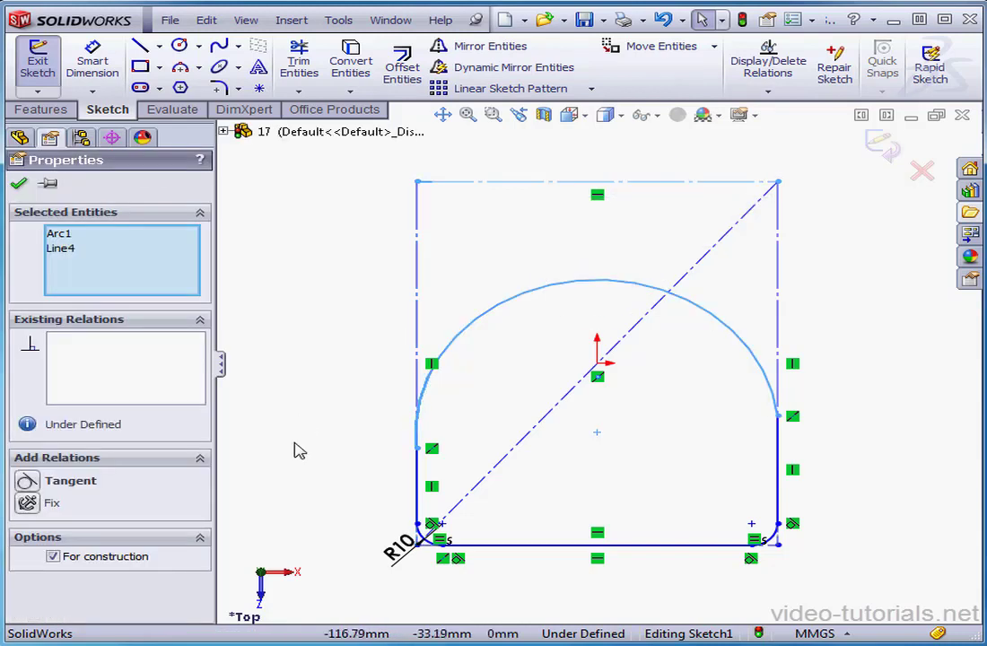
left_click(27, 483)
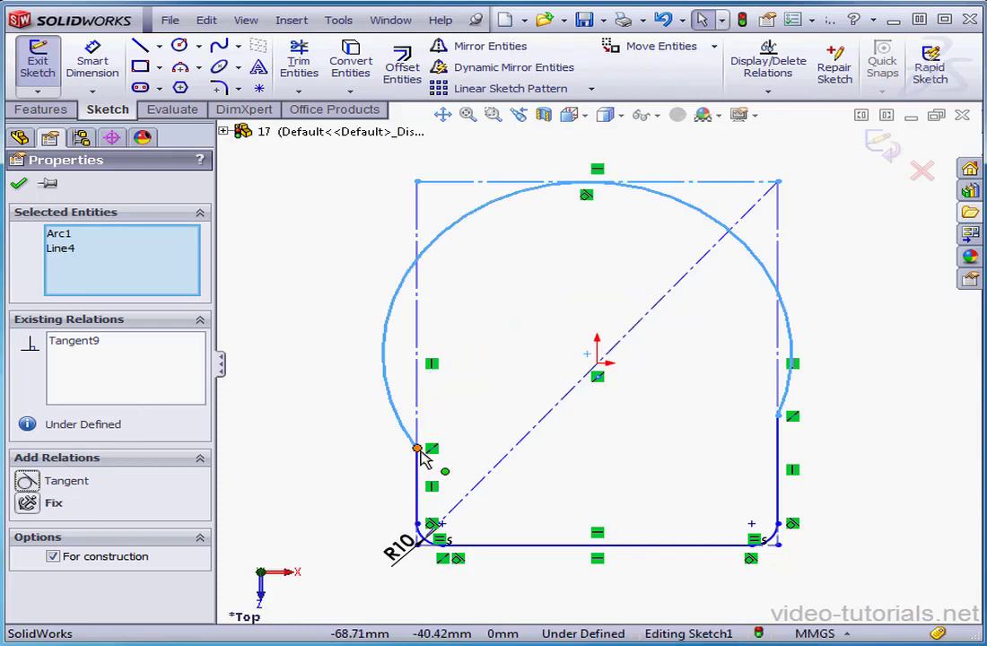
Step: Pull both arc endpoints up along the rectangle's vertical sides, placing the right one at about Y 36 mm
left_click_drag(419, 446, 410, 299)
mouse_move(786, 417)
left_mouse_down()
mouse_move(794, 348)
mouse_move(782, 287)
mouse_move(760, 292)
left_mouse_up()
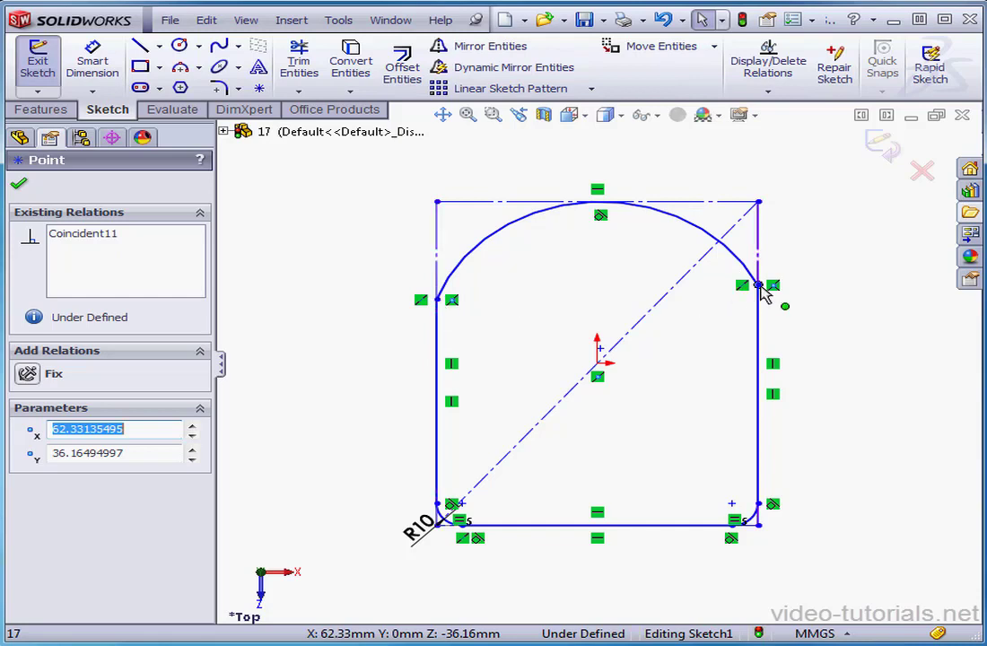
left_click(339, 266)
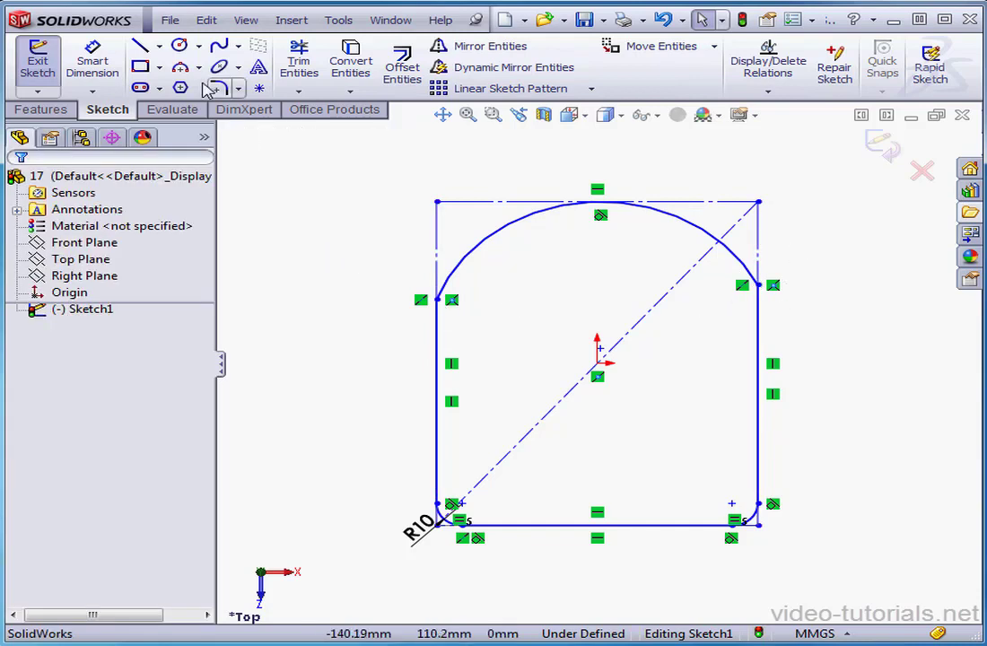
Step: Sketch a centerline joining the arc's left and right endpoints
left_click(159, 45)
left_click(192, 85)
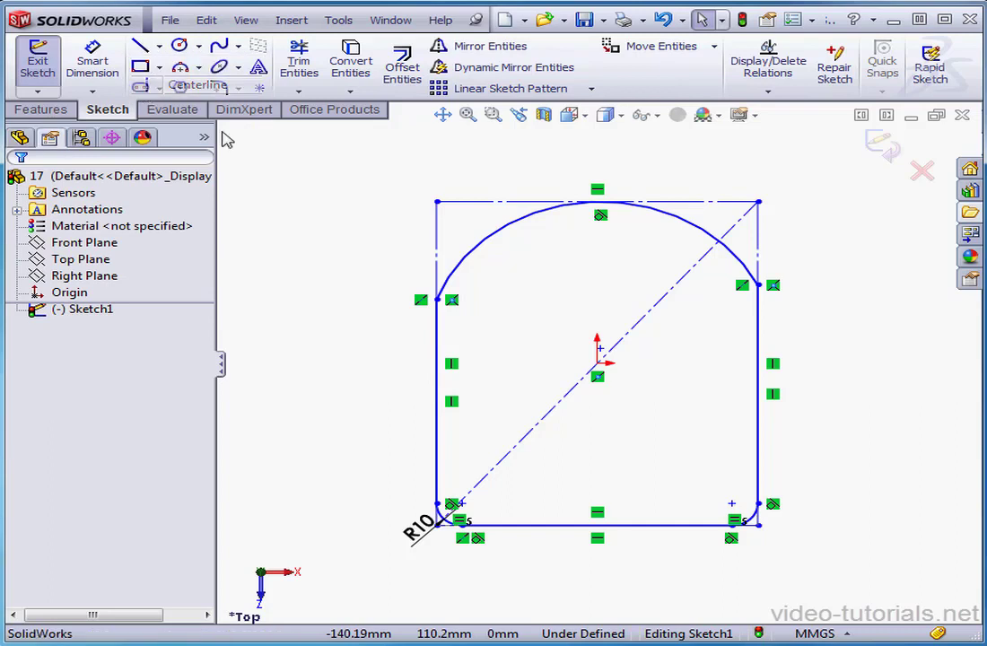
left_click(438, 299)
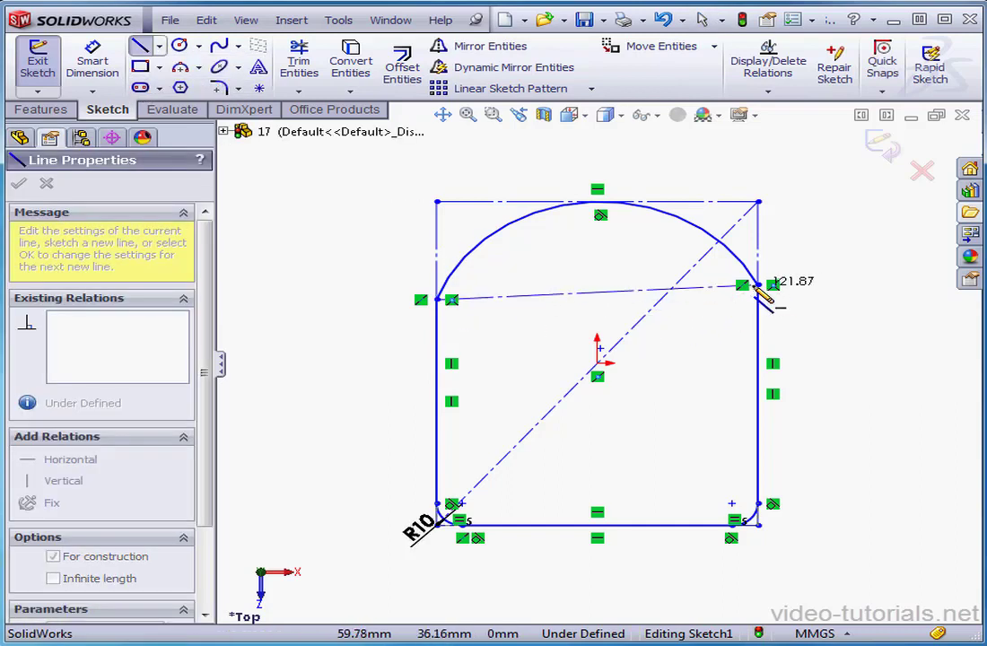
left_click(759, 286)
right_click(809, 280)
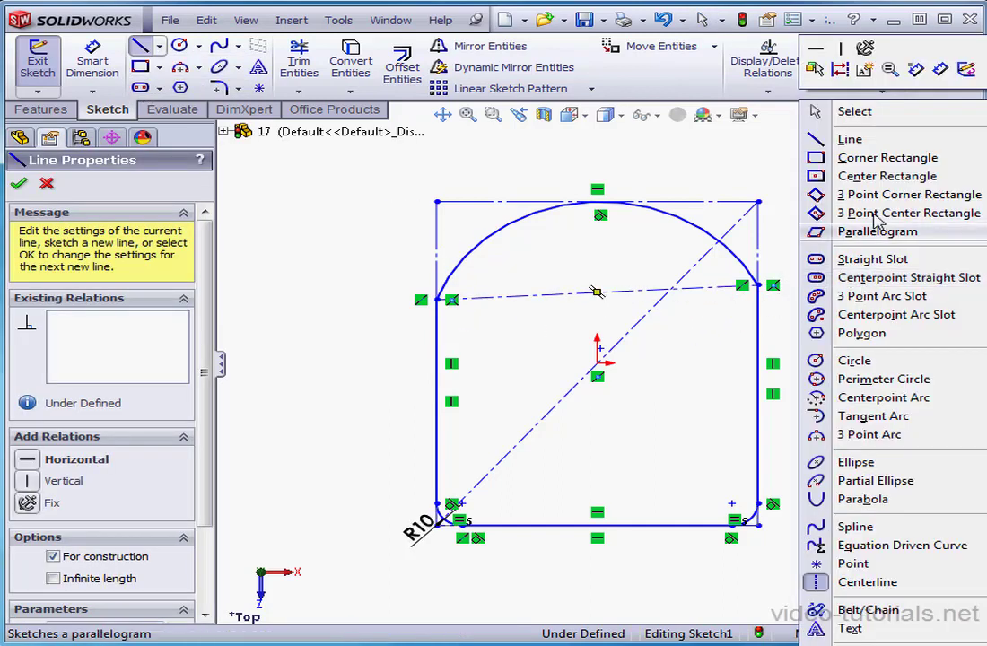
left_click(817, 112)
Step: Add a Horizontal relation to the centerline between the arc's endpoints
left_click(610, 292)
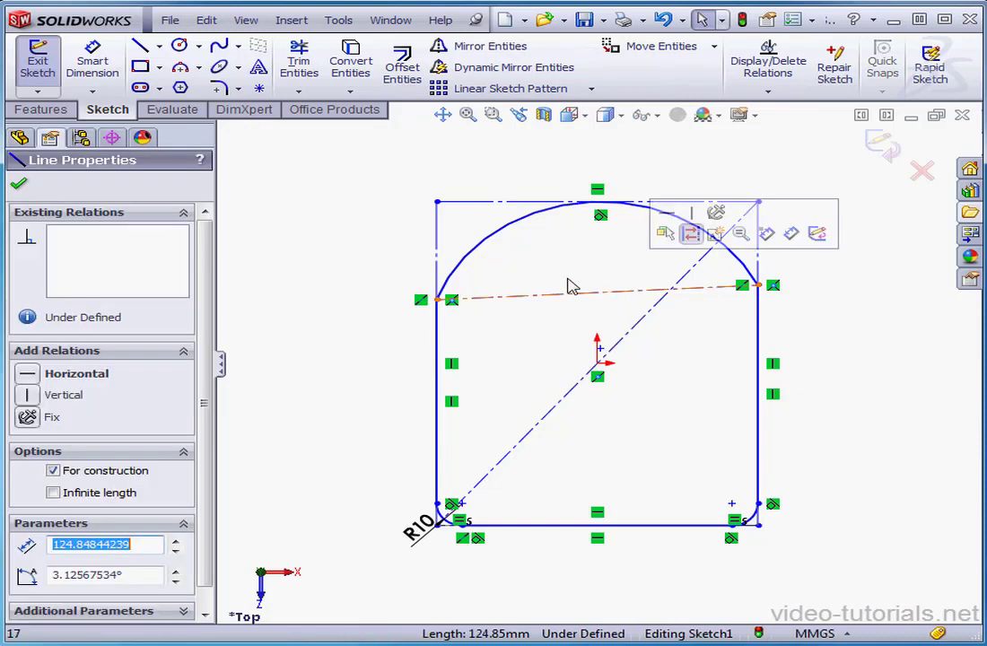
left_click(72, 373)
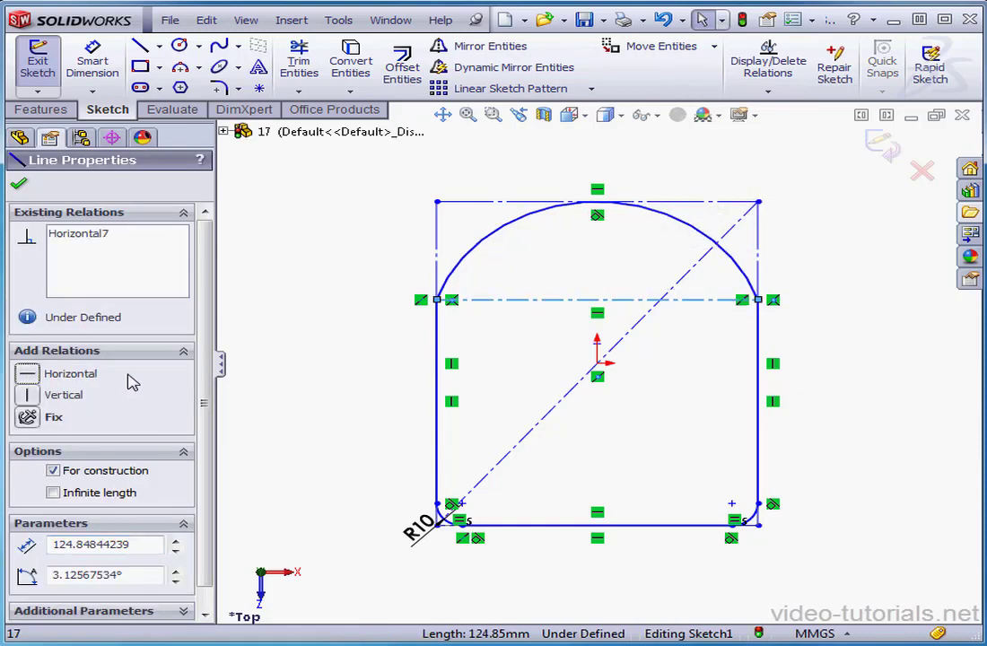
left_click(18, 184)
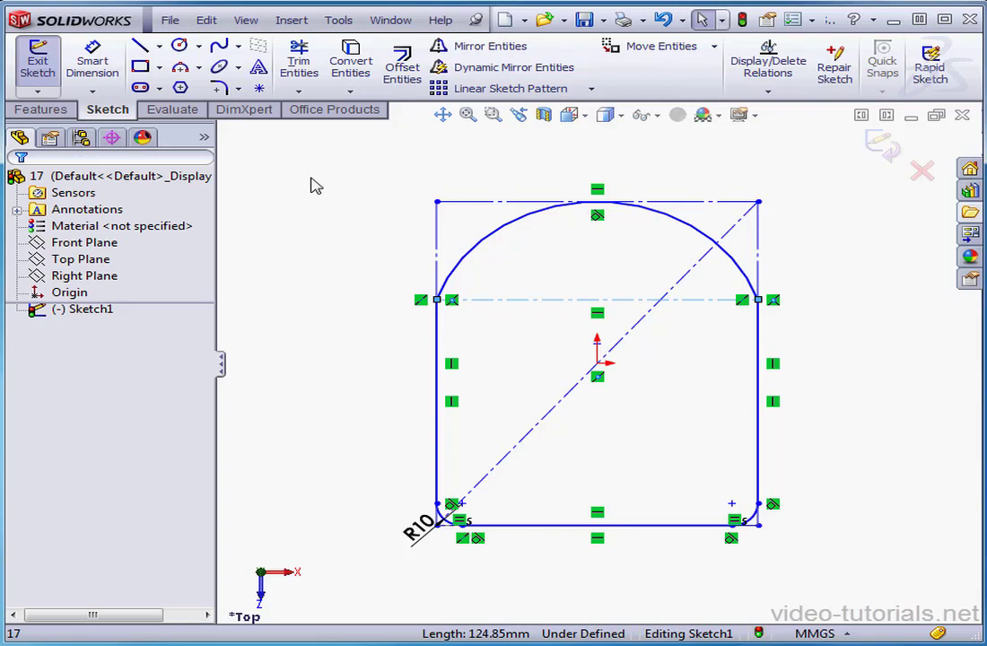
Step: Dimension the construction rectangle's lower edge below the profile and set its width to 100 mm
left_click(92, 61)
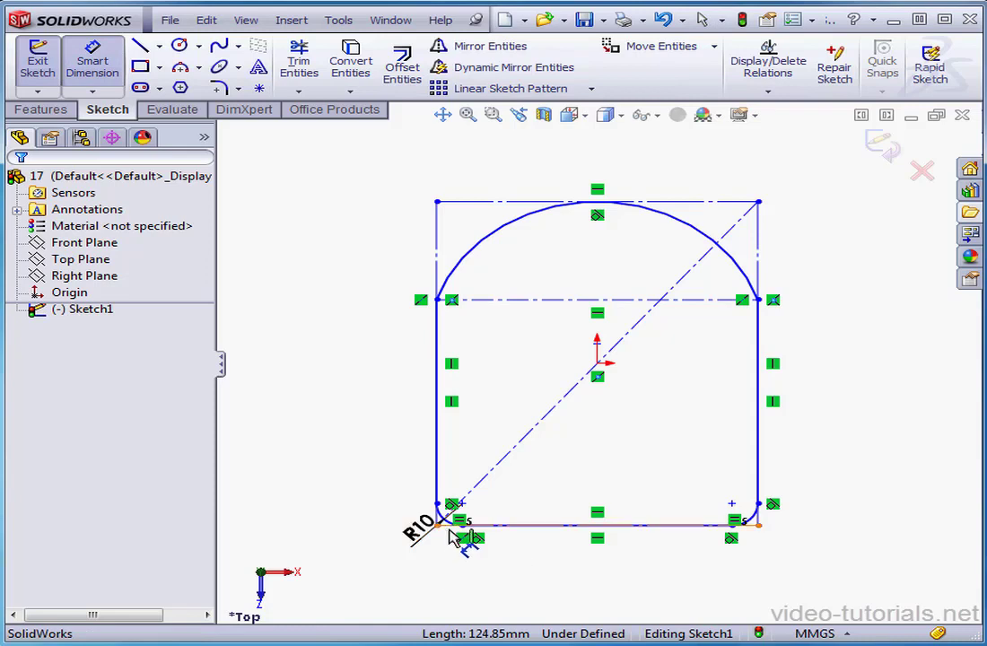
left_click(458, 527)
left_click(460, 585)
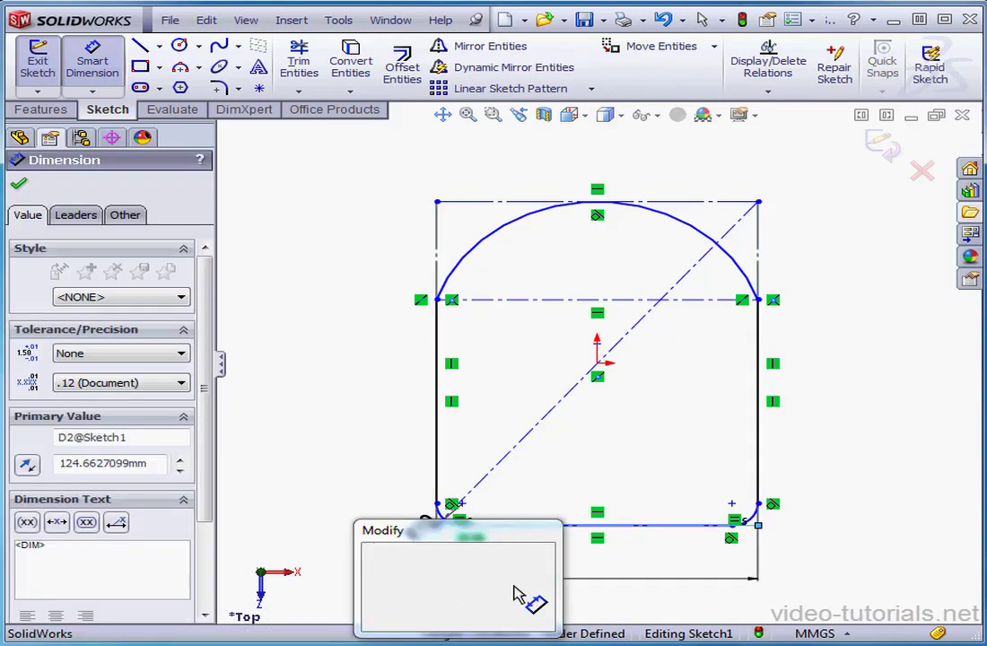
type("1")
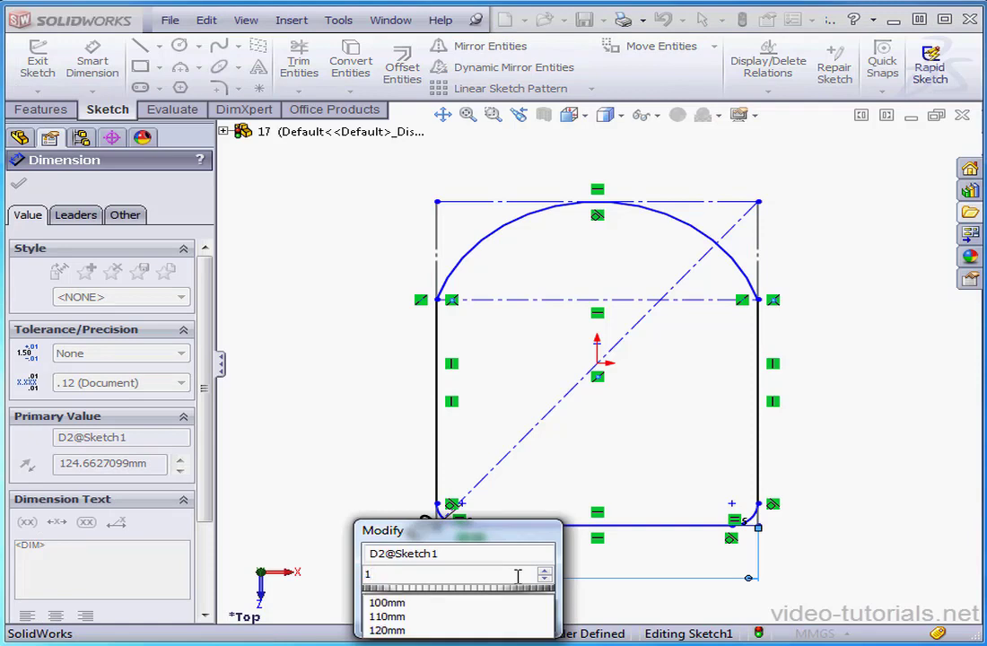
type("00")
left_click(374, 620)
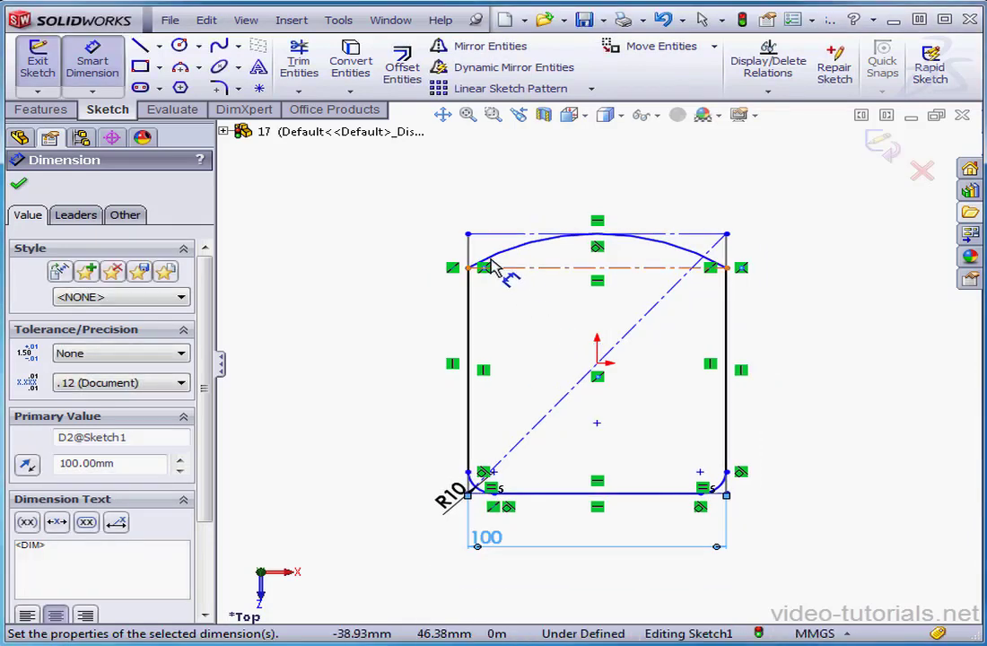
Step: Dimension the construction rectangle's left side and set its height to 120 mm
left_click(467, 260)
left_click(419, 269)
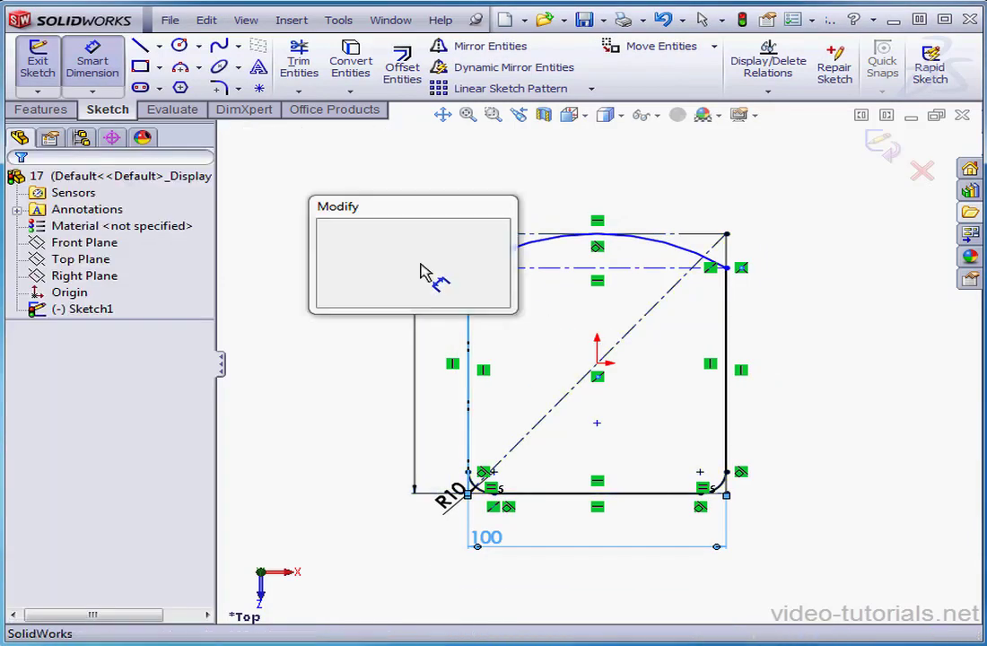
type("120")
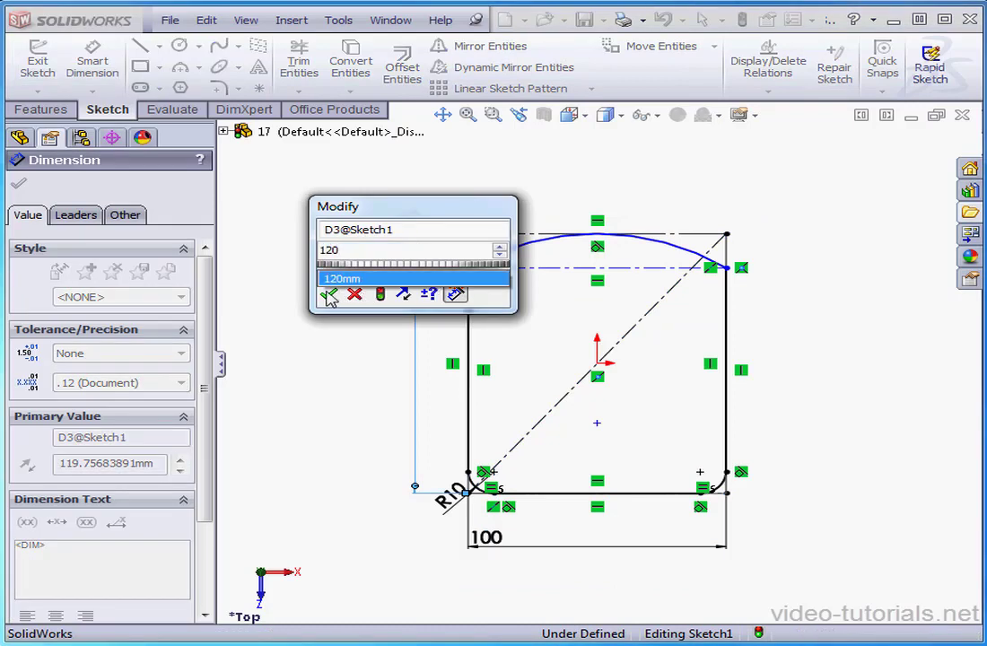
left_click(329, 294)
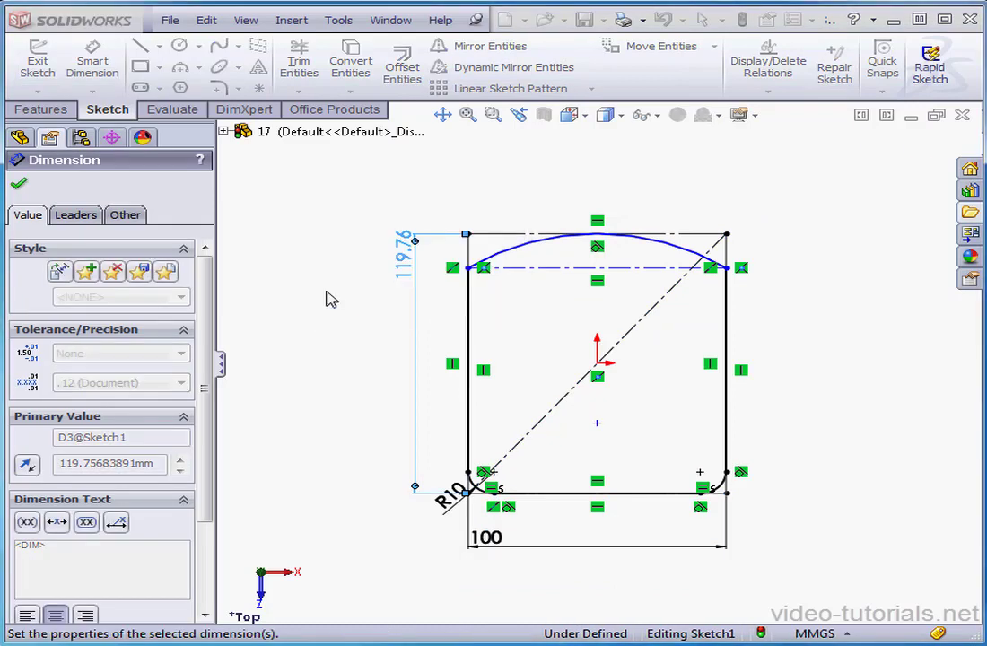
Step: Move the R10 label clear of the lower-left corner and dimension the height from that corner to the arc's left endpoint as 95 mm
left_click_drag(451, 500, 447, 564)
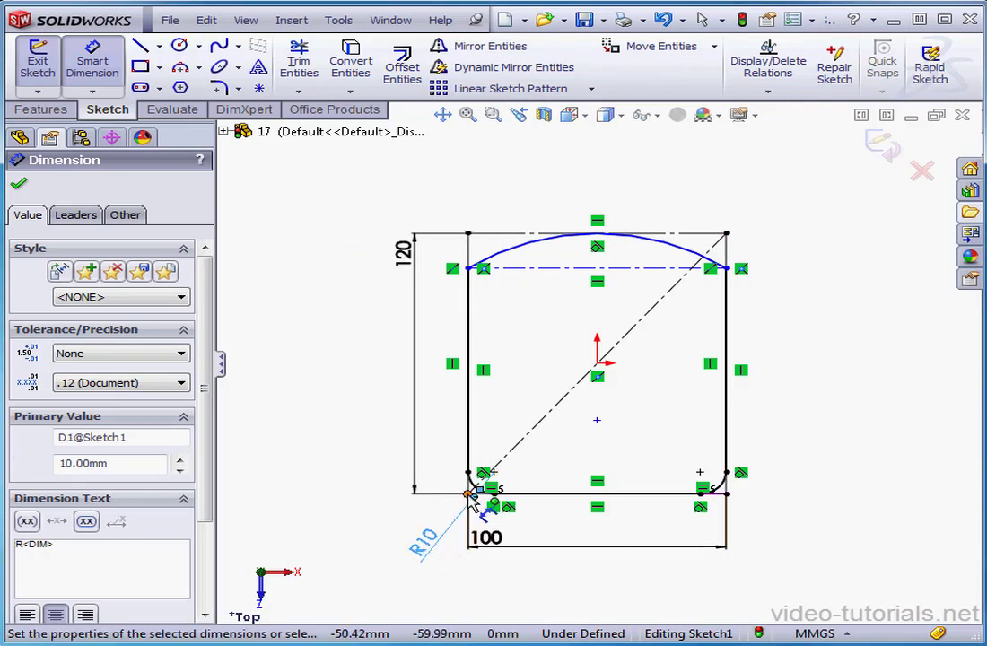
left_click(468, 494)
left_click(468, 269)
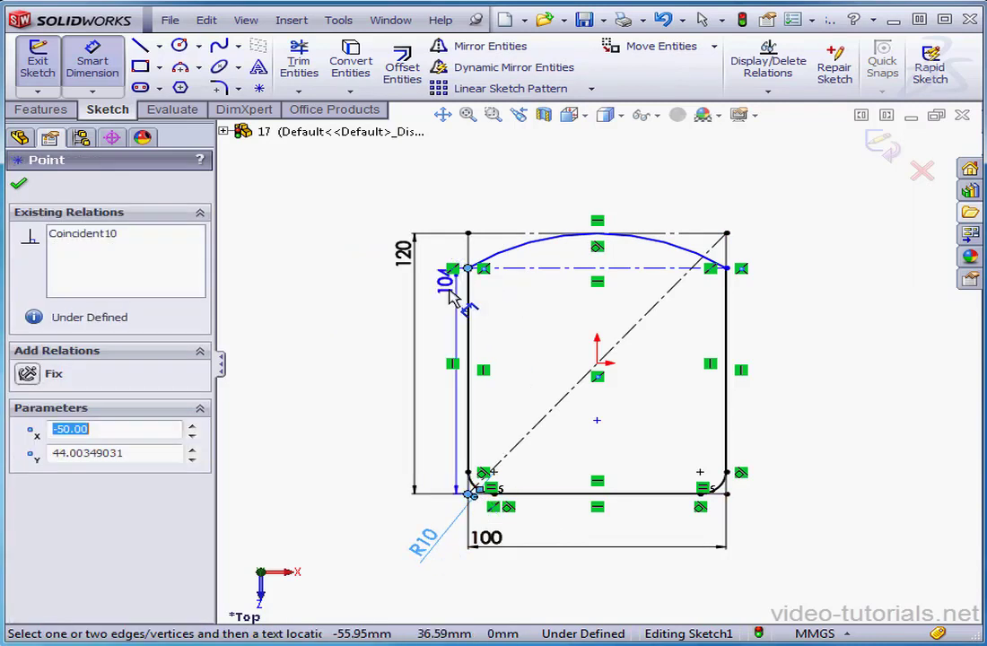
left_click(443, 330)
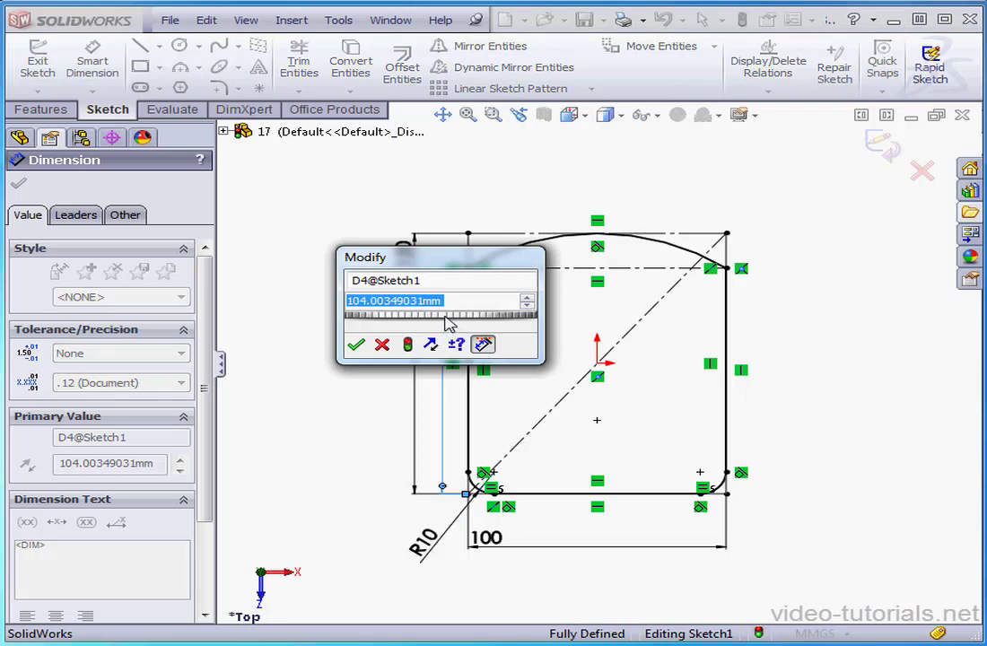
type("95")
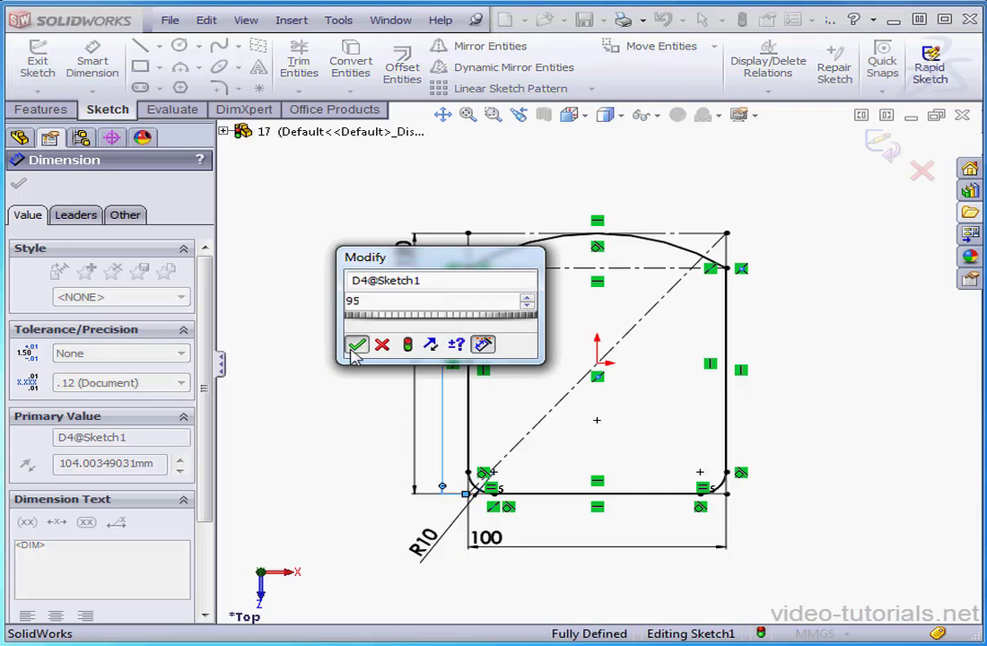
left_click(355, 344)
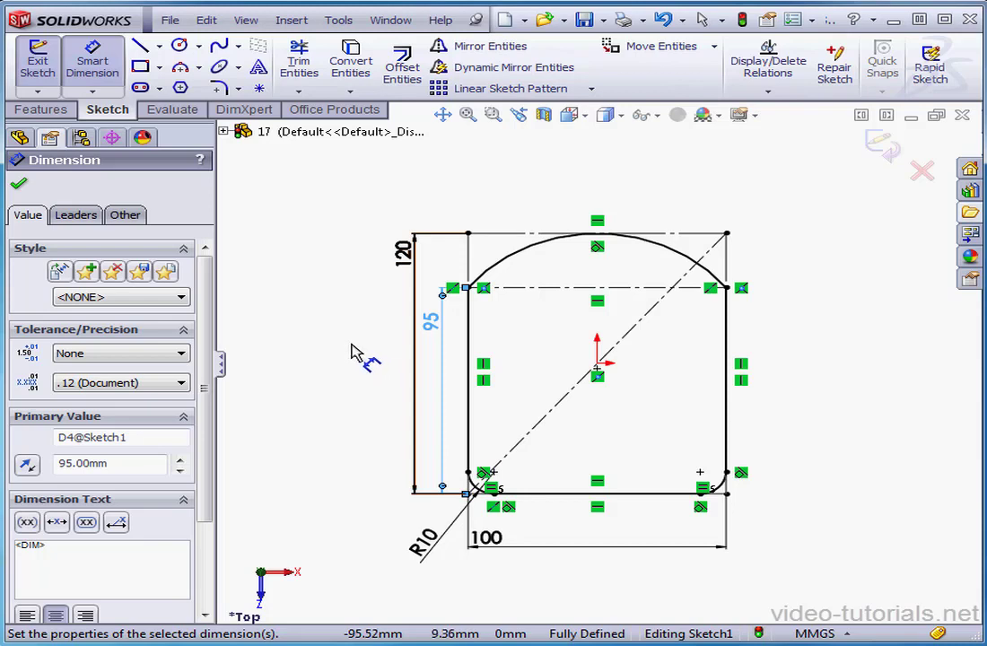
Step: Sketch a circle of about 9.4 mm radius in the profile's upper-left area, centered at about X -31, Y 23 mm
left_click(181, 45)
left_click(517, 315)
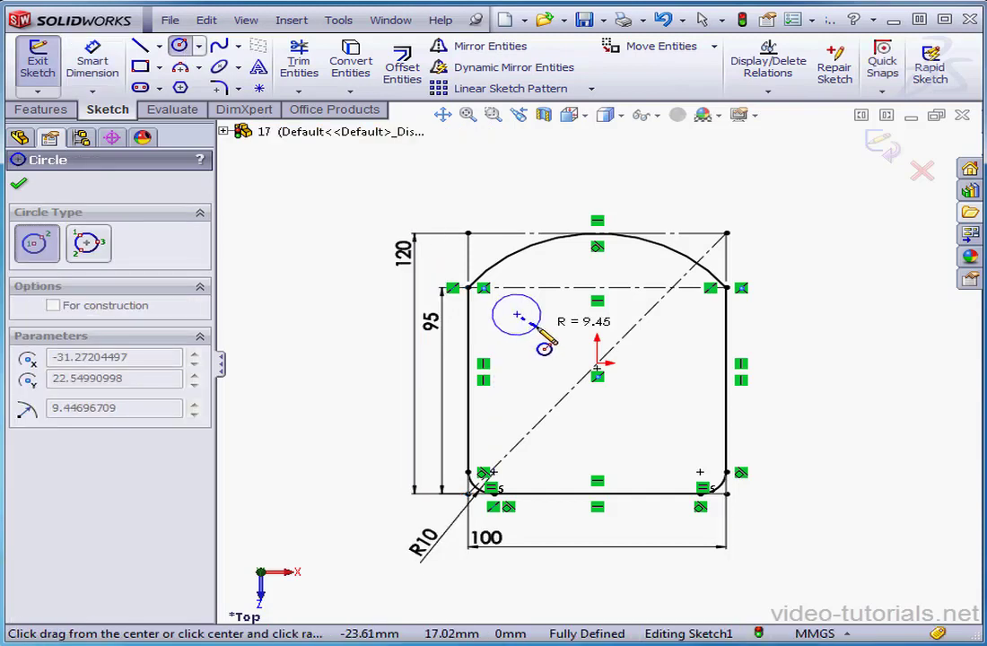
left_click(541, 314)
Step: Sketch a horizontal centerline about 67 mm long from outside the right side to the origin, continuing with an angled one about 60 mm long up to the arc
left_click(159, 45)
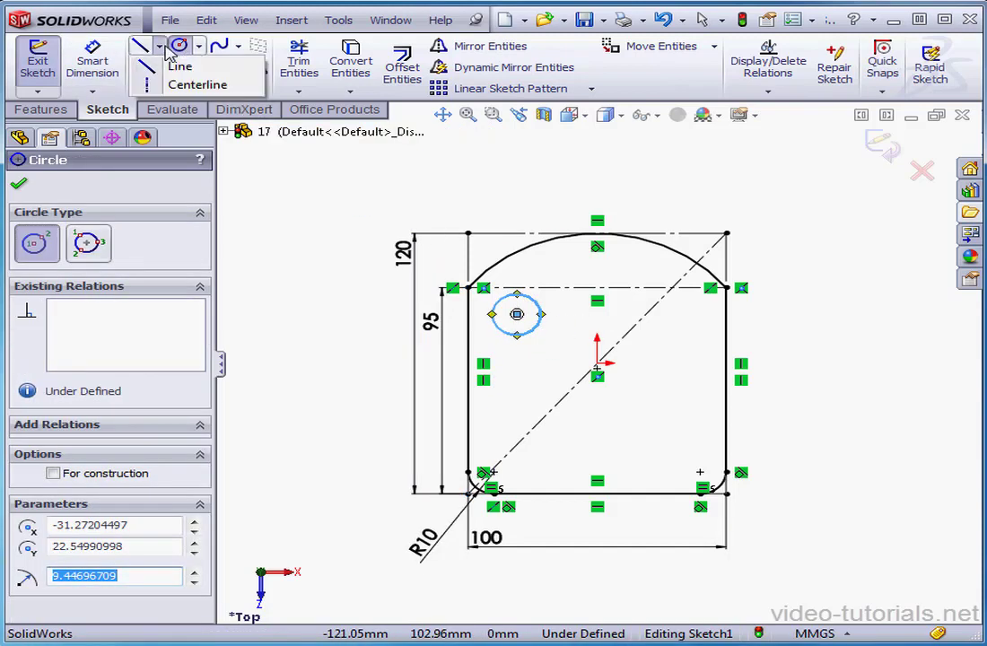
left_click(197, 85)
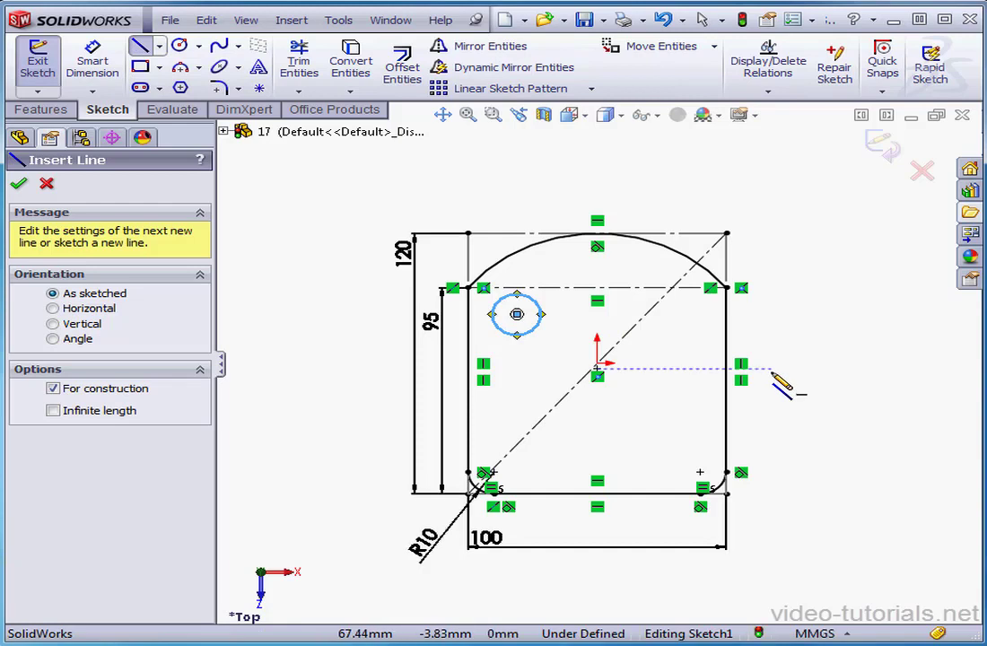
left_click(772, 366)
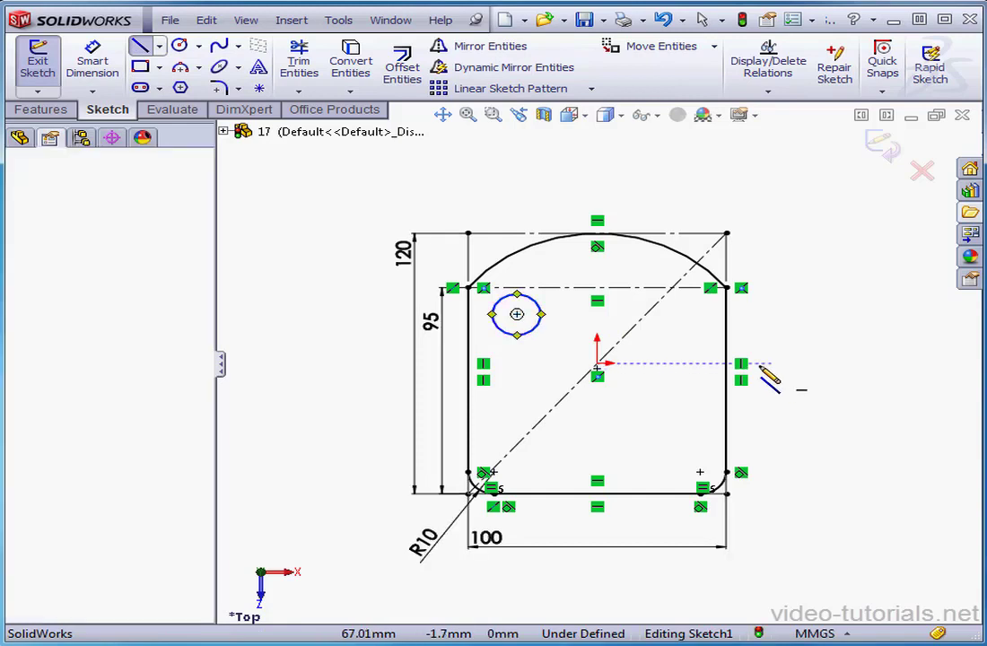
left_click(597, 364)
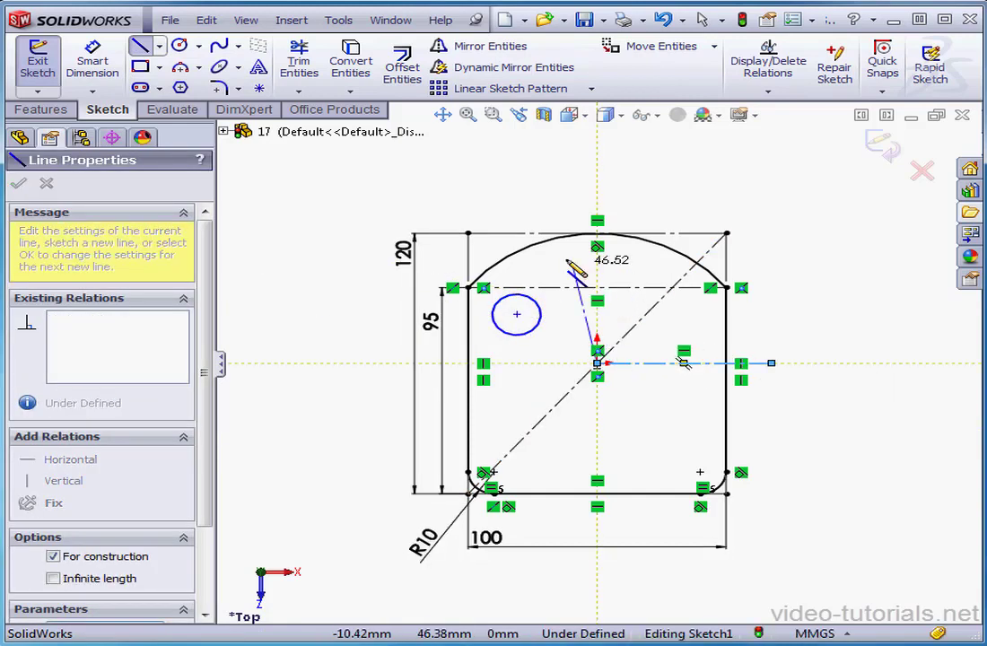
left_click(540, 242)
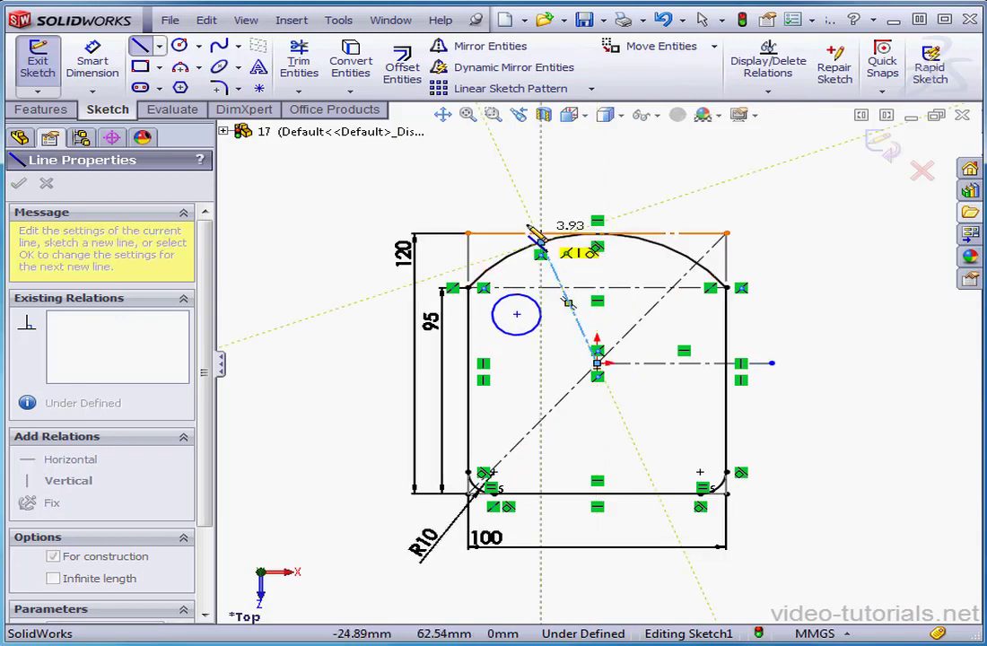
right_click(462, 193)
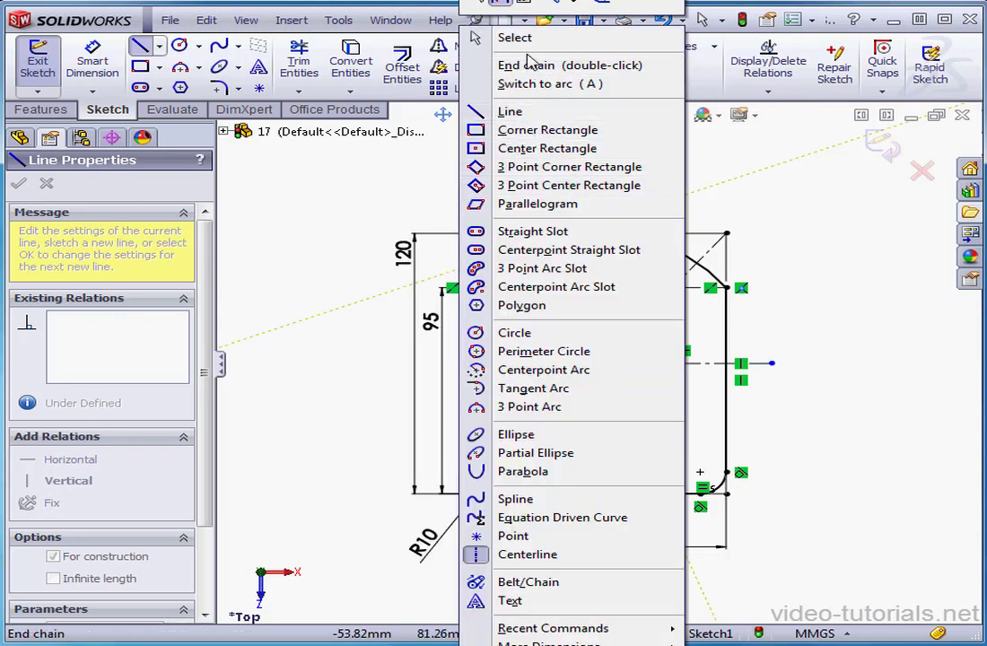
left_click(507, 36)
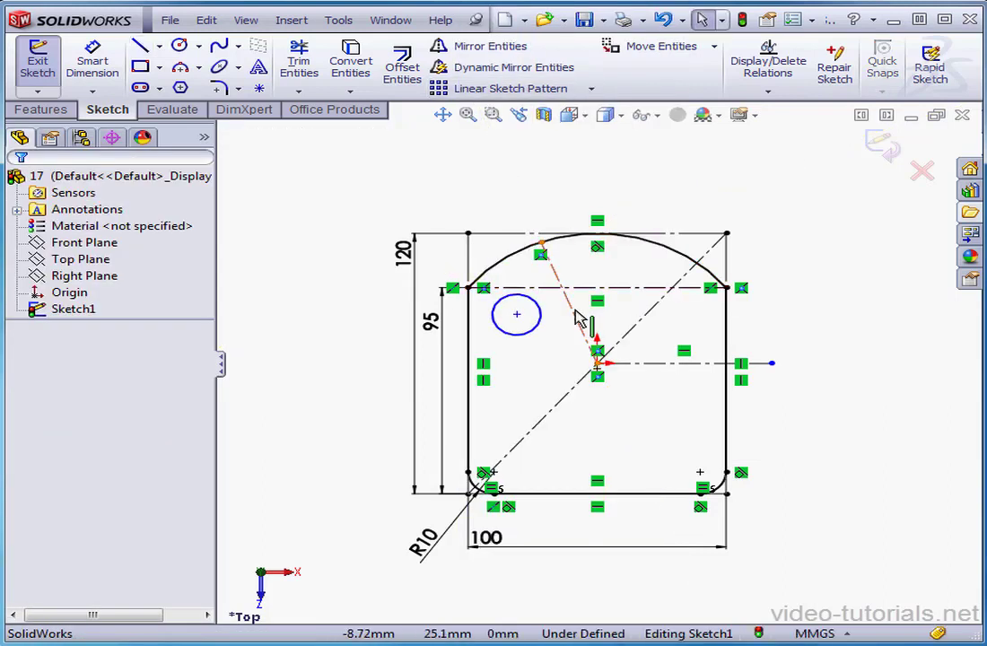
Step: Add a Coincident relation between the circle's center point and the angled centerline
left_click(577, 320)
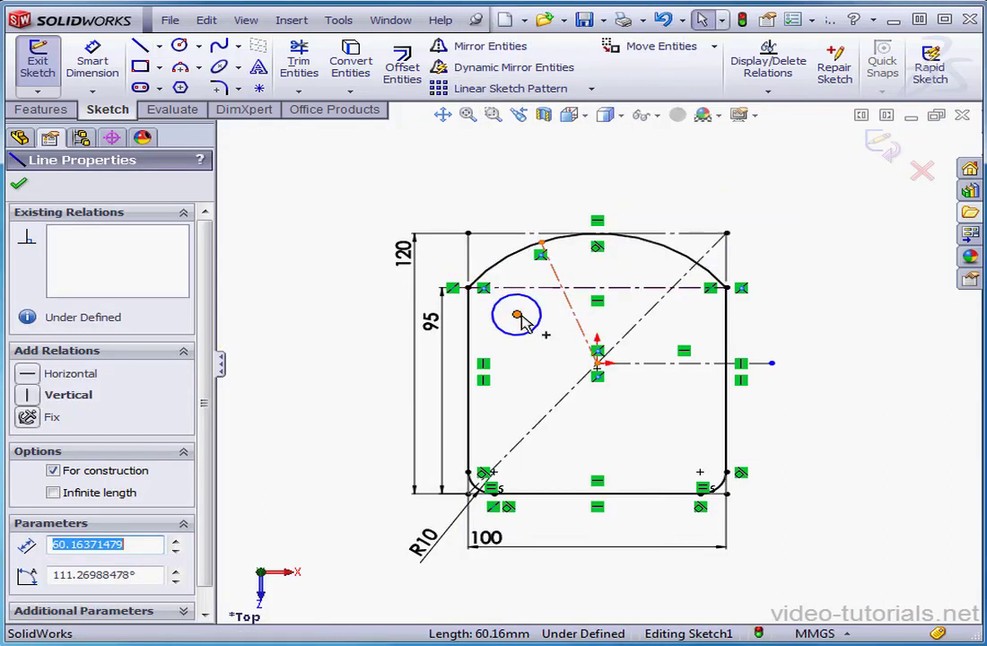
left_click(517, 315, "ctrl")
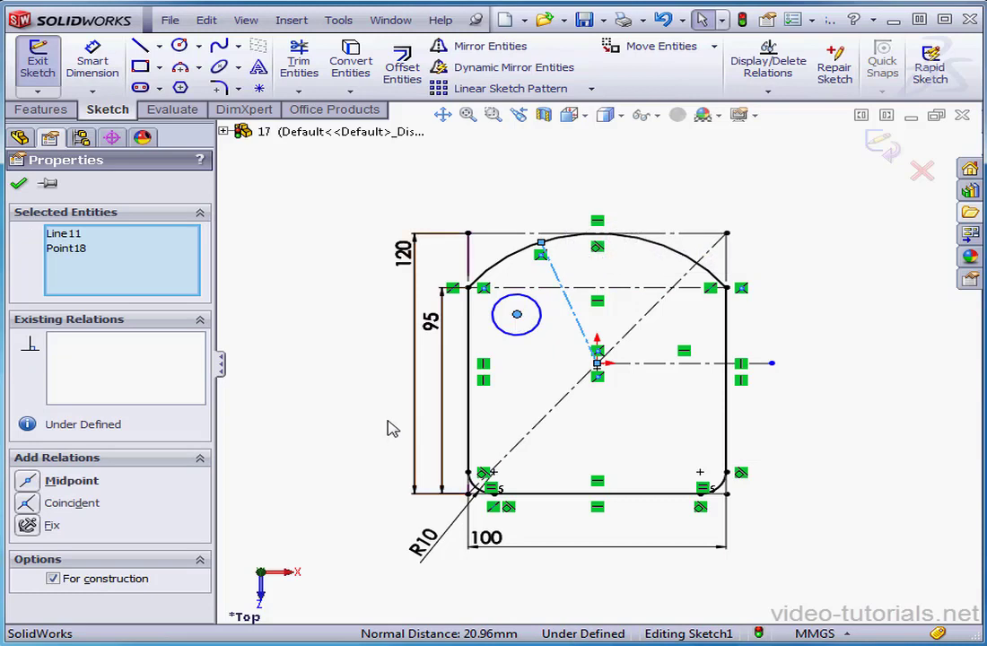
left_click(28, 504)
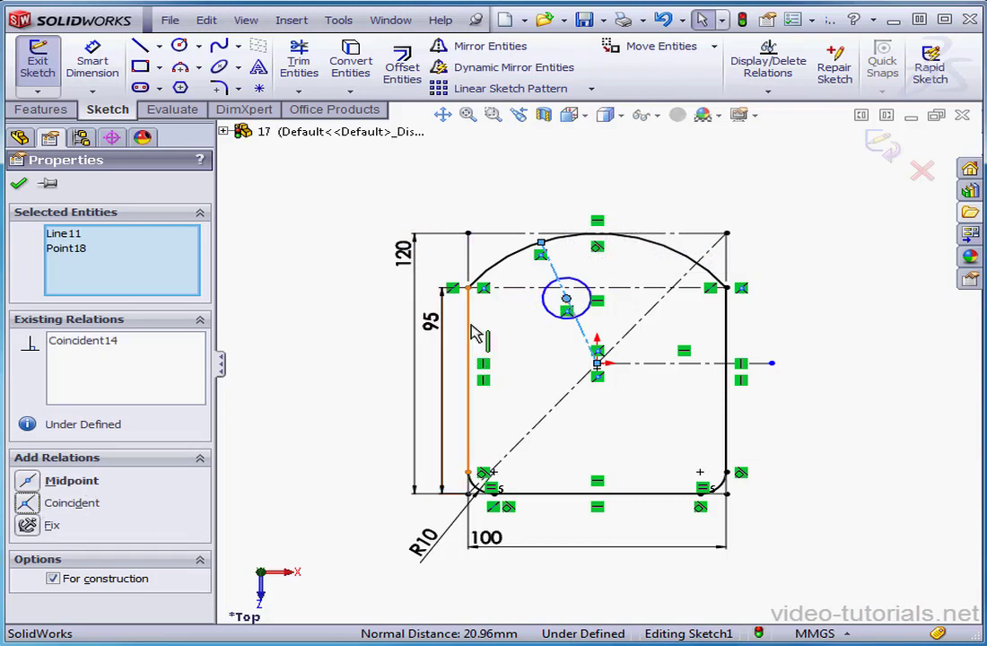
left_click(285, 169)
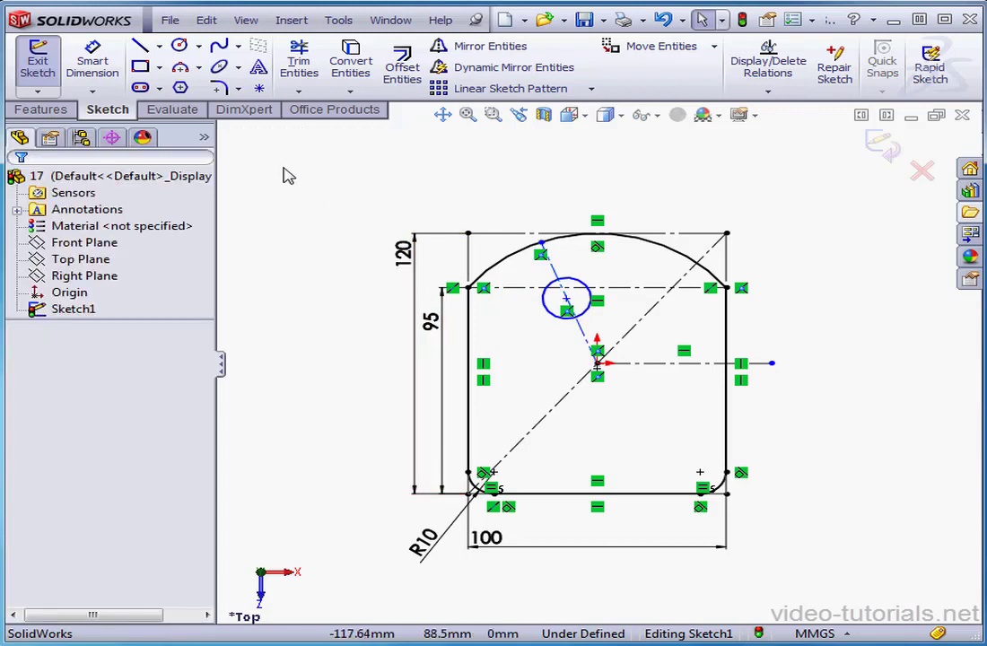
Step: Add an aligned dimension of 40 mm between the origin and the circle's center point along the angled centerline
left_click(103, 68)
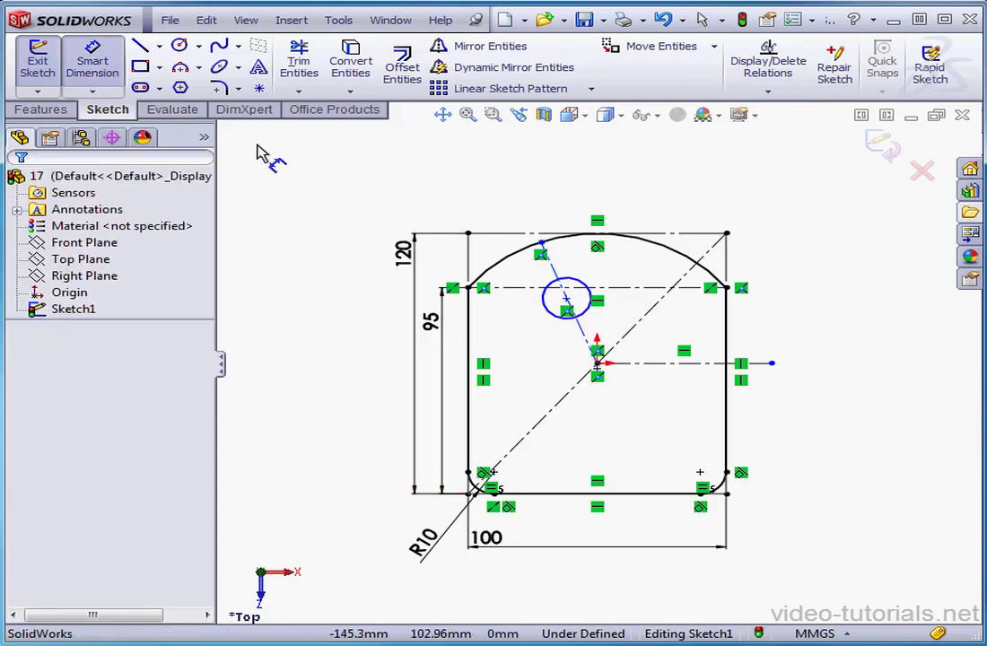
left_click(597, 364)
left_click(567, 298)
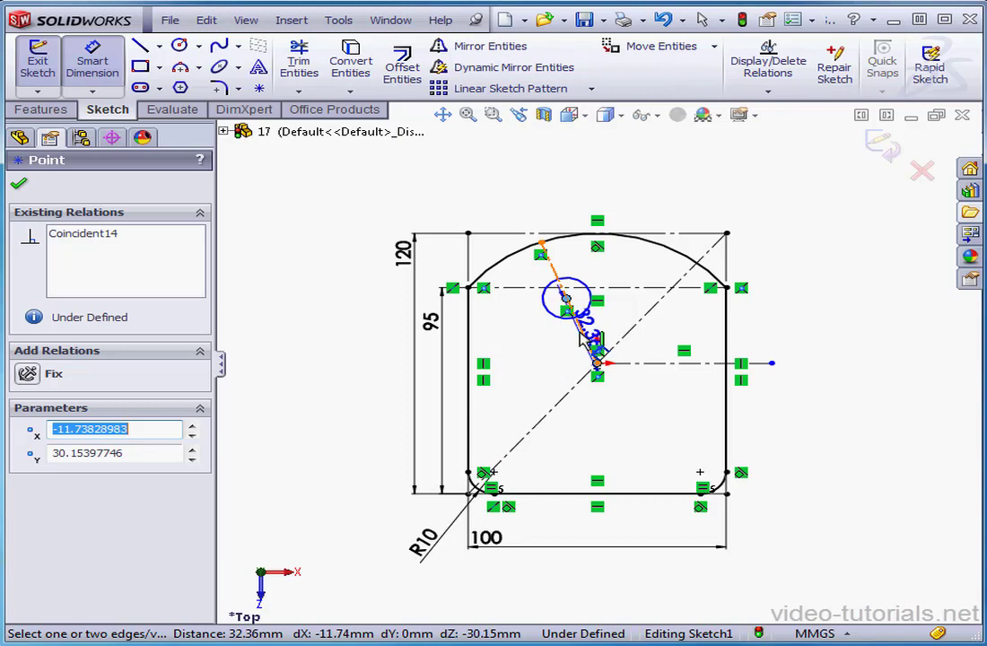
left_click(583, 337)
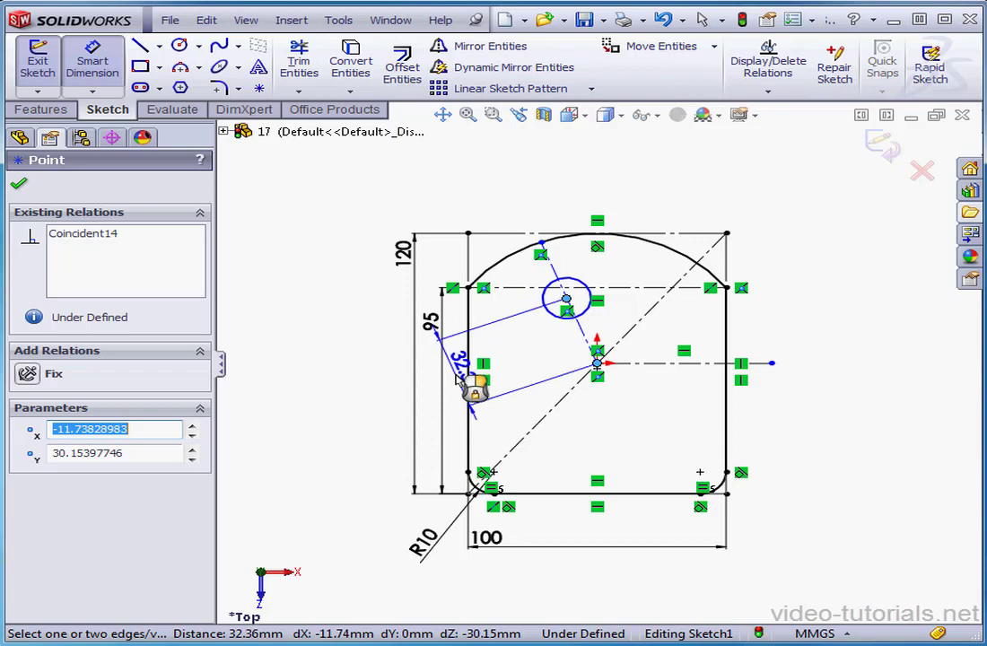
left_click(541, 360)
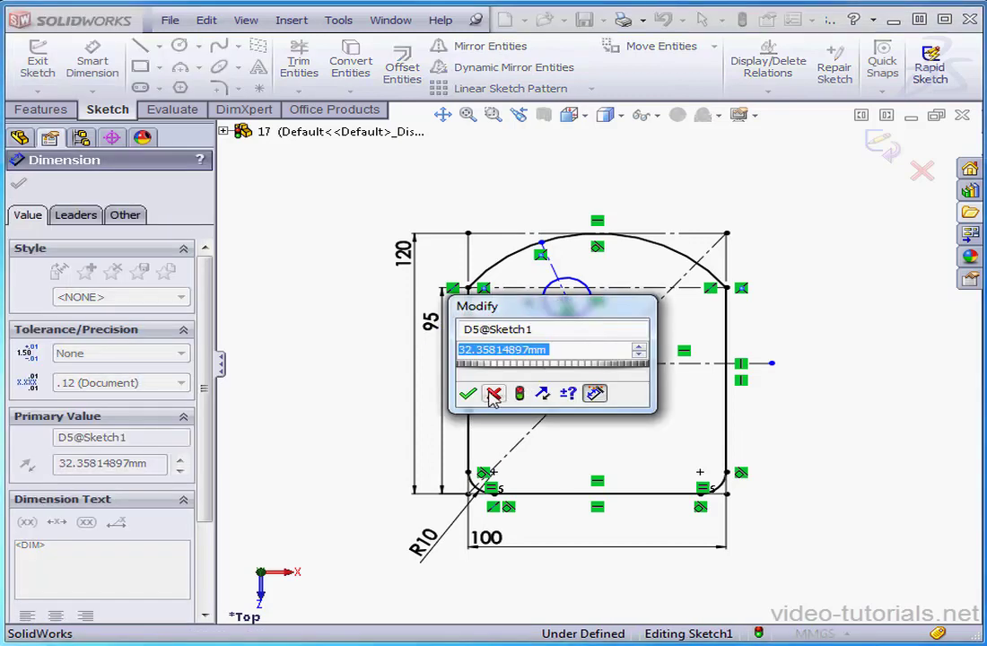
type("4")
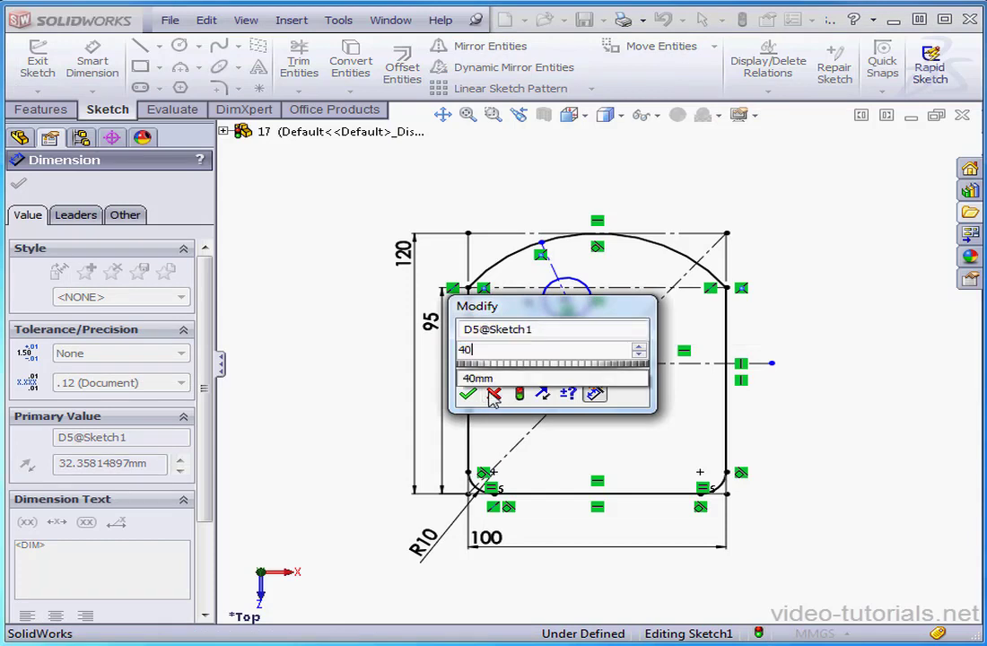
type("0")
left_click(466, 396)
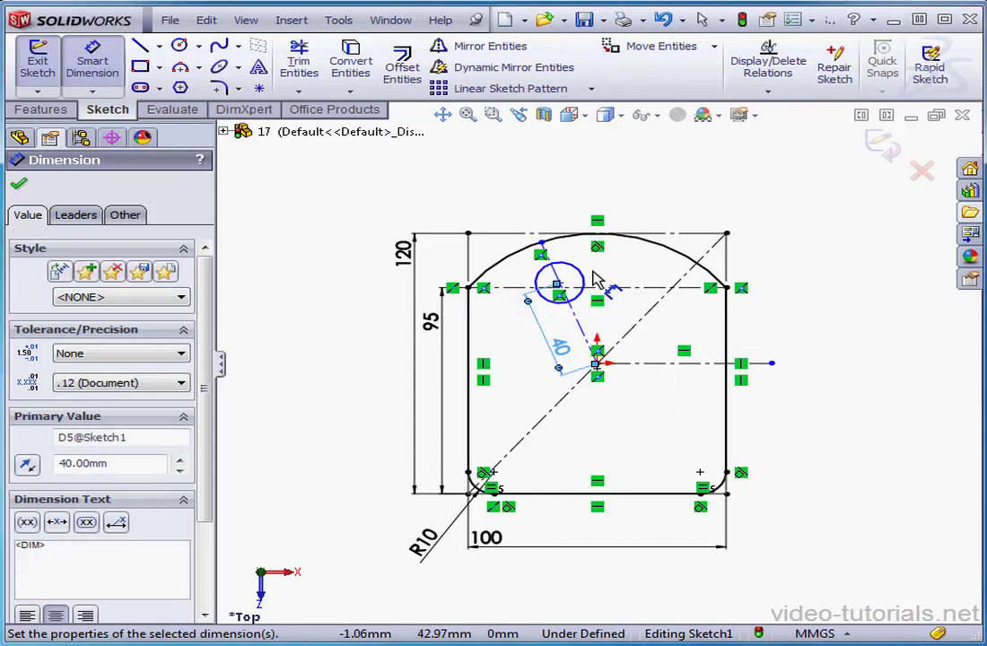
Step: Dimension the circle's diameter as 15 mm
left_click(590, 284)
left_click(618, 286)
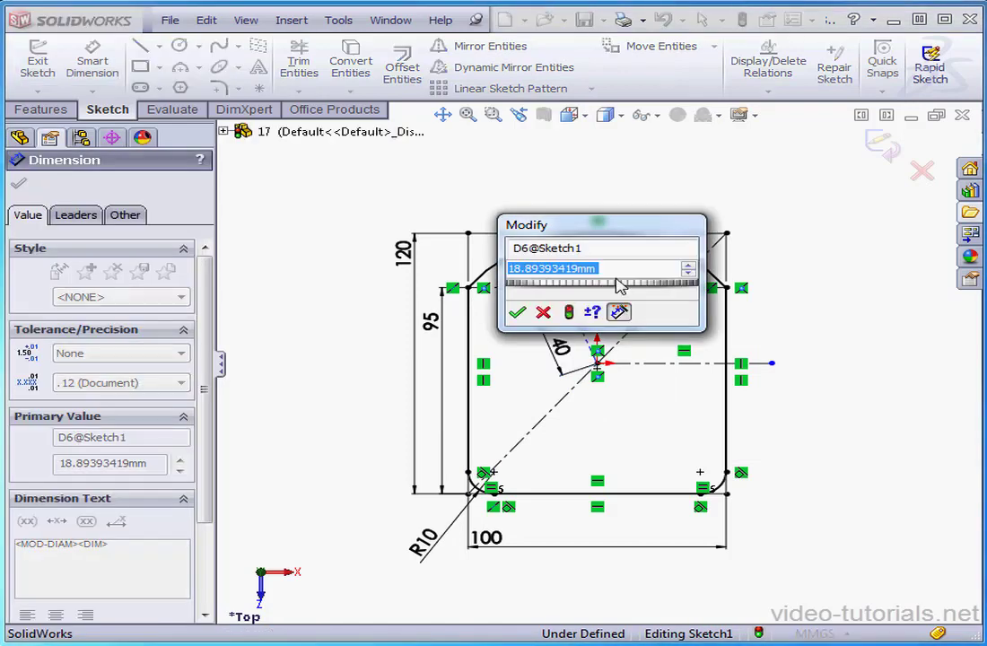
type("15")
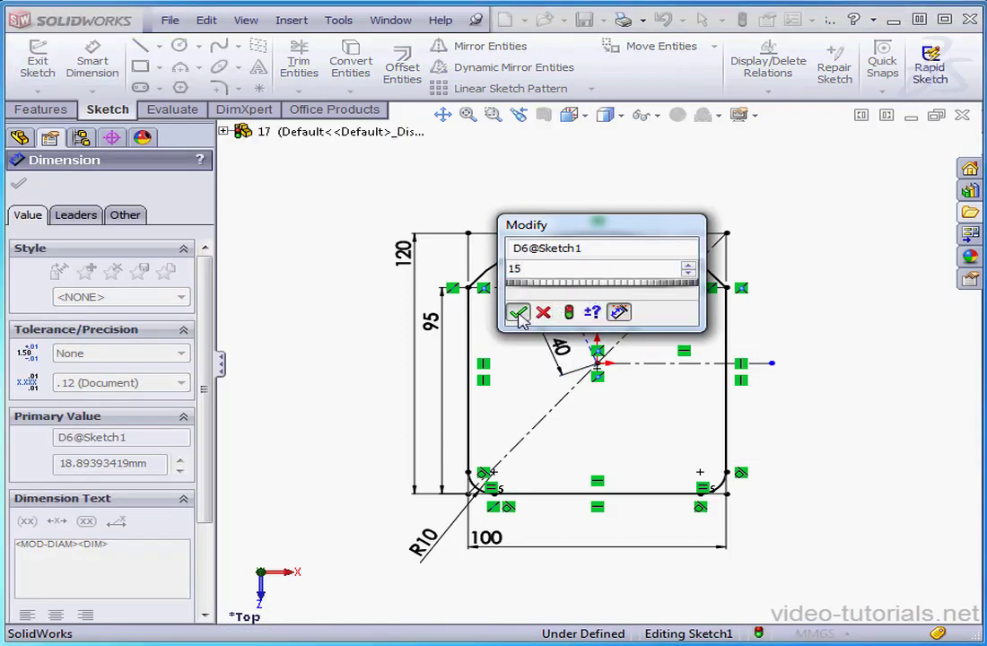
left_click(517, 313)
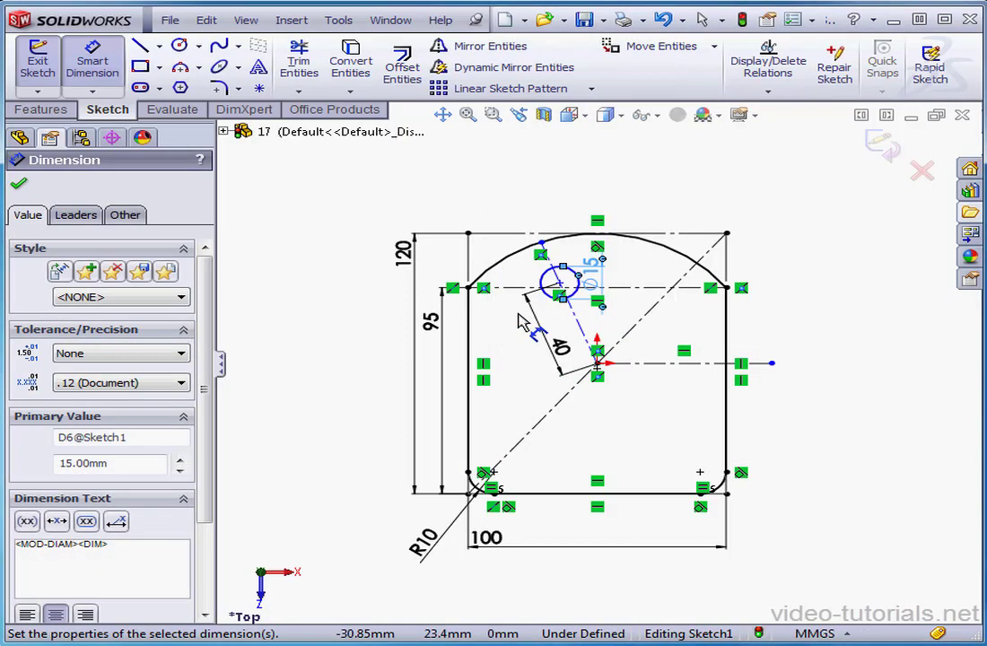
Step: Add an 80 mm arc-length dimension along the top arc, from its right endpoint to the angled centerline's upper endpoint
left_click(728, 288)
left_click(543, 243)
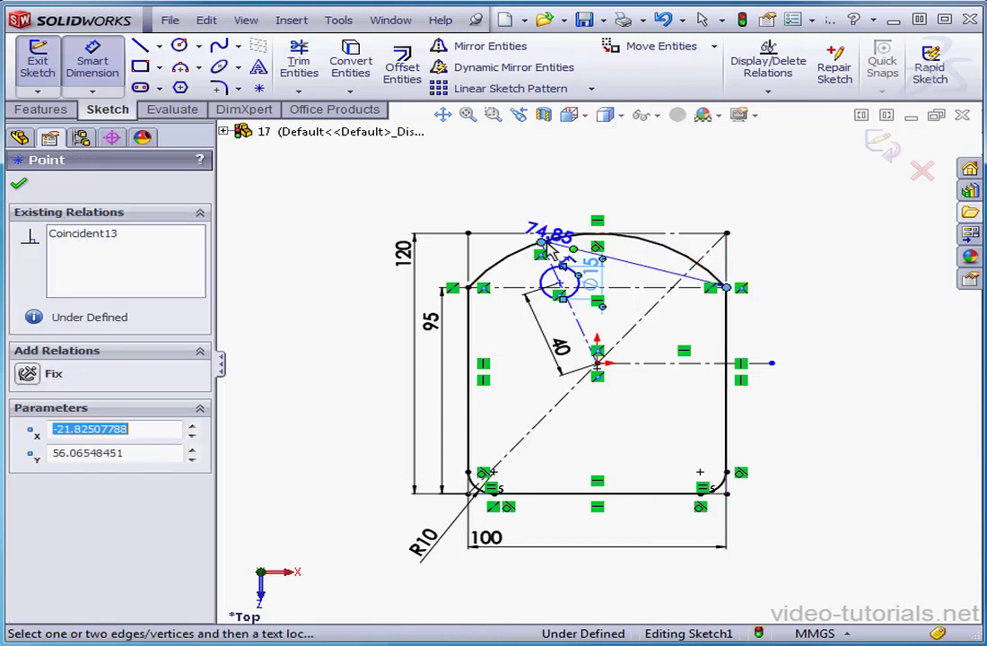
left_click(668, 247)
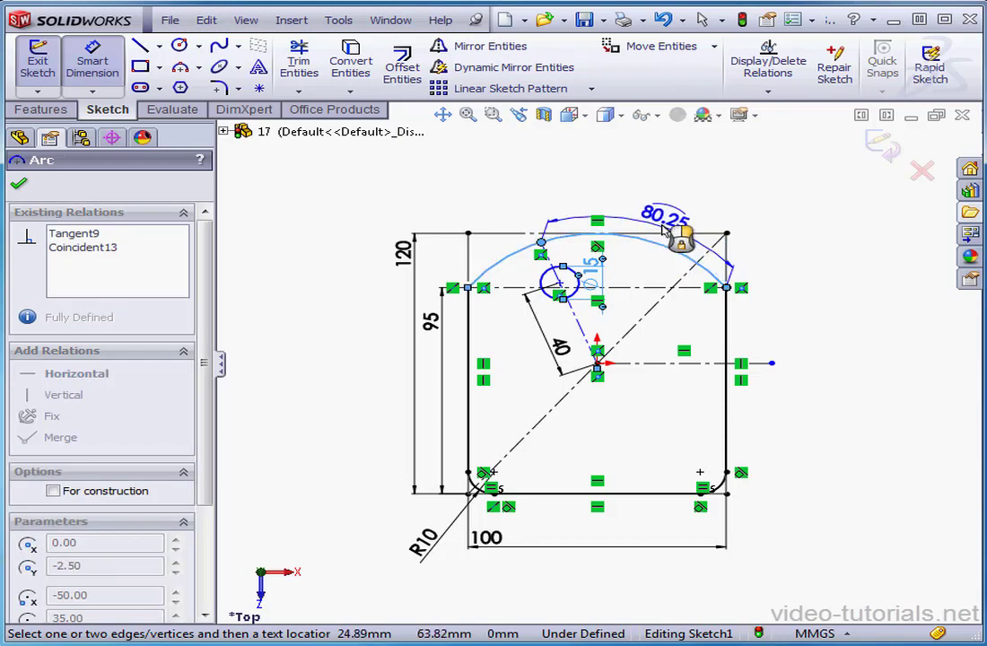
left_click(662, 219)
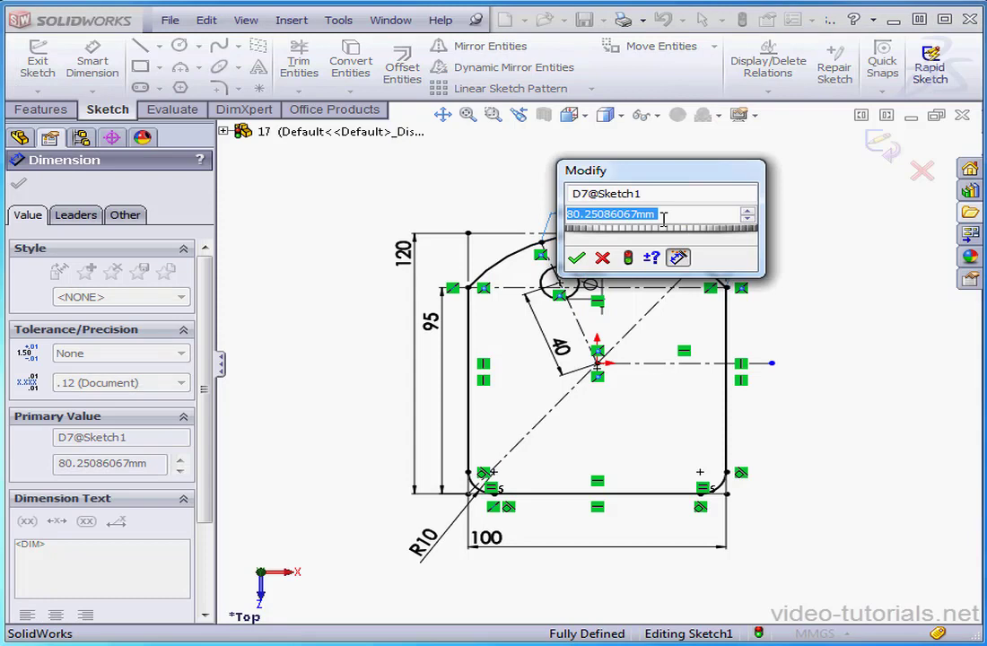
type("80")
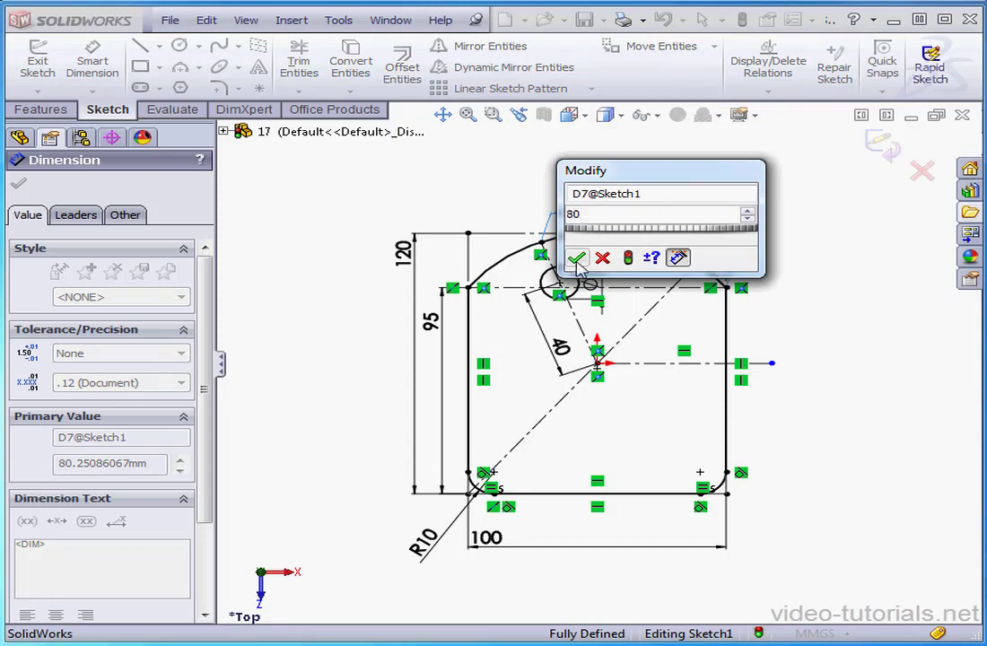
left_click(576, 258)
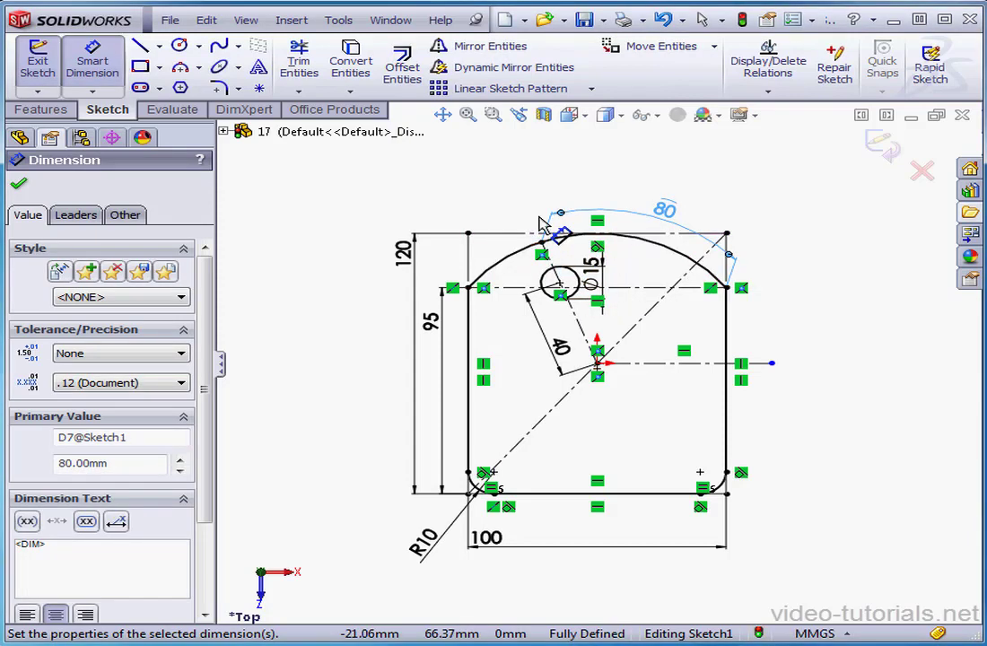
Step: End dimensioning and exit the sketch, keeping its changes
right_click(476, 192)
left_click(531, 100)
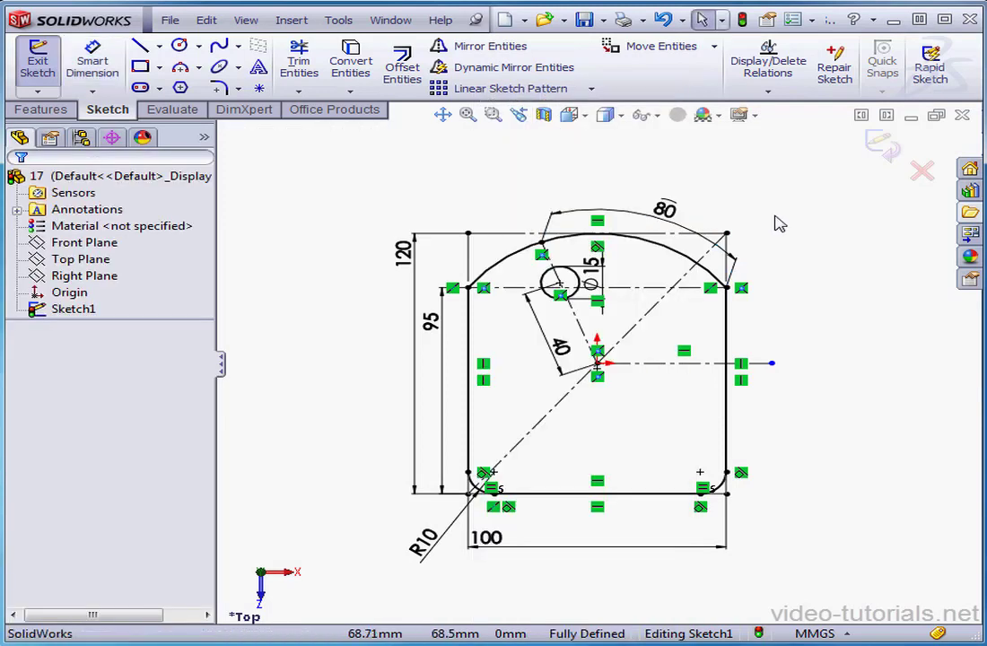
left_click(897, 157)
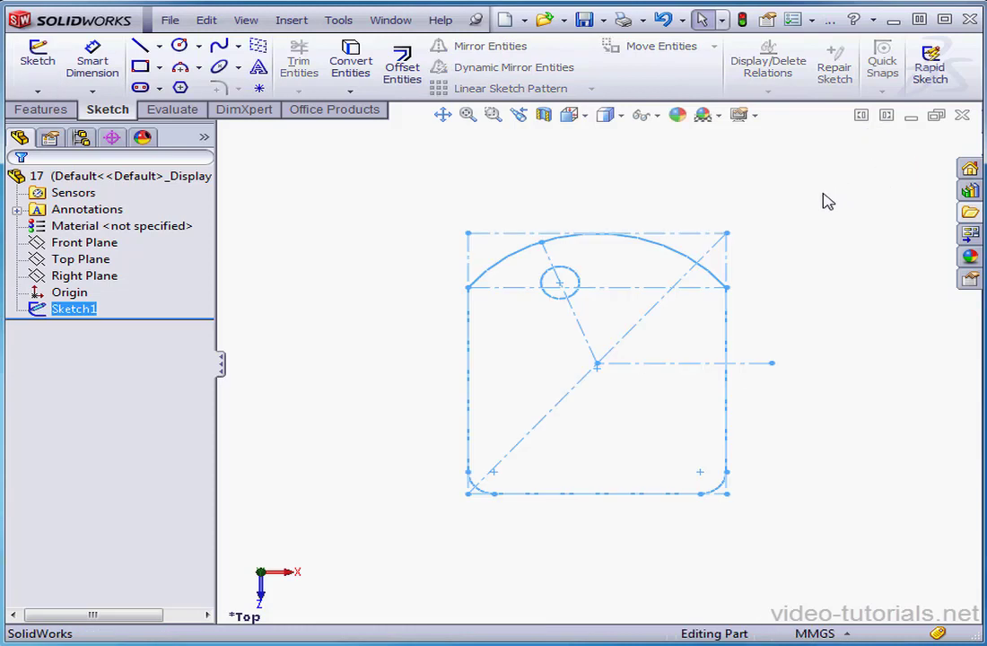